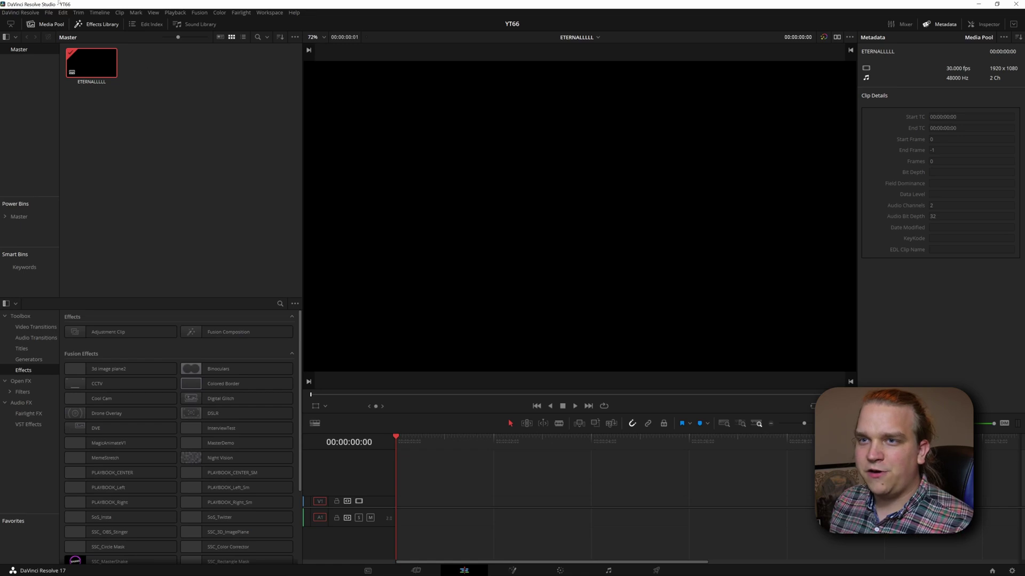
Drop a Fusion Composition clip onto track V1 and open it on the Fusion page
left_click(178, 169)
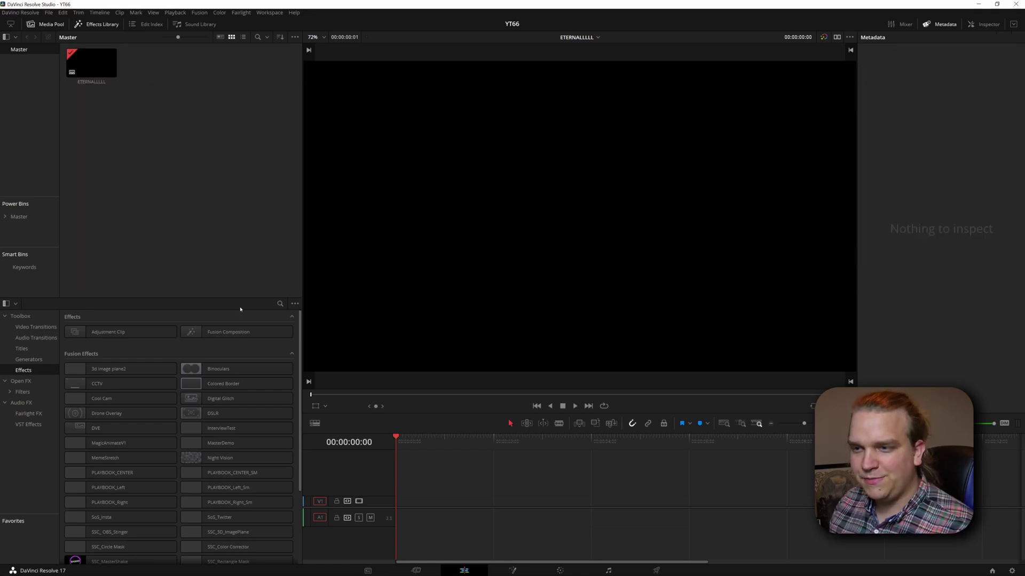
left_click_drag(216, 332, 401, 502)
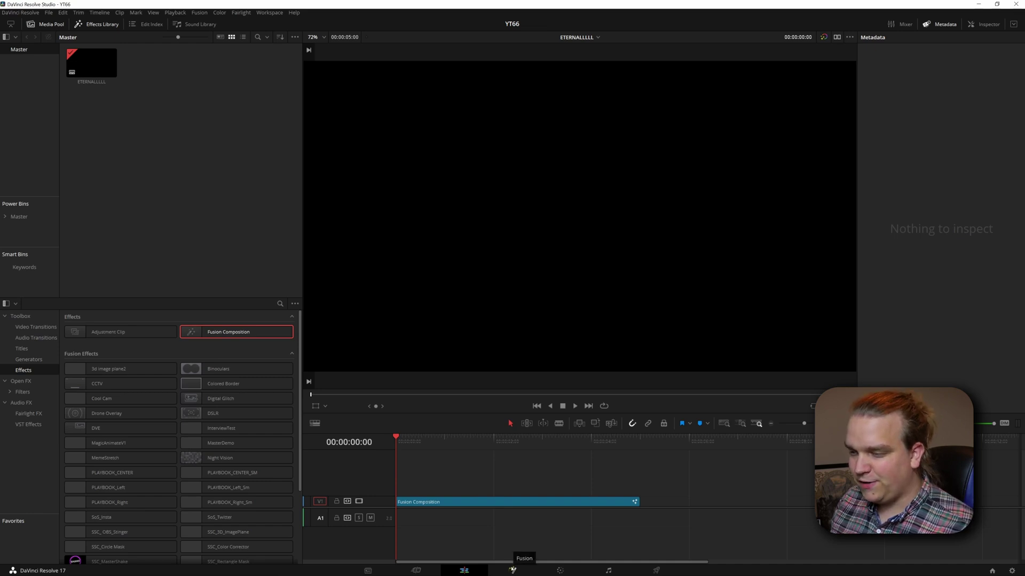
left_click(512, 570)
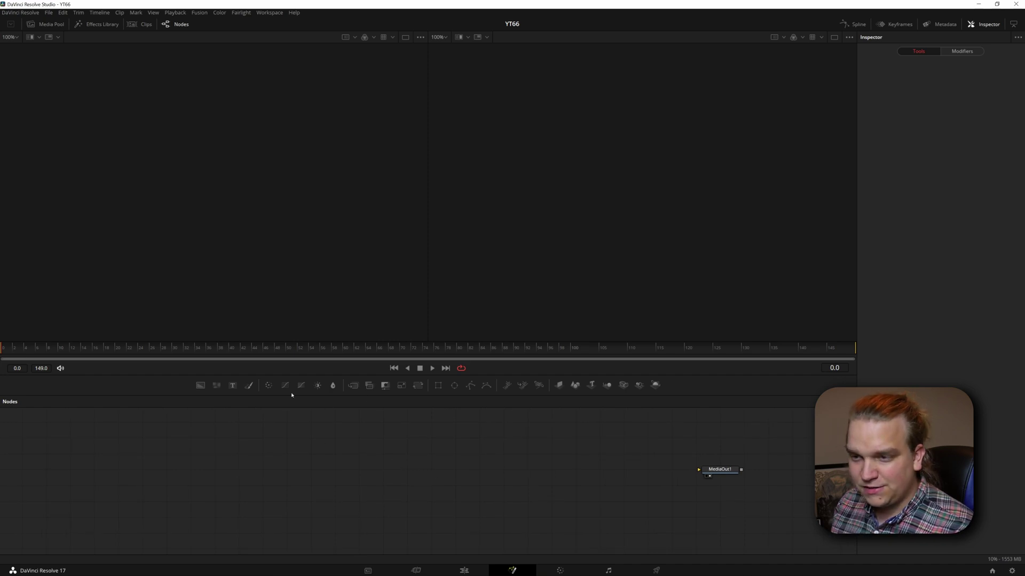
Add a Background node (Green 0.567, Blue 0.866), view it, and mask it with an Ellipse
left_click(199, 386)
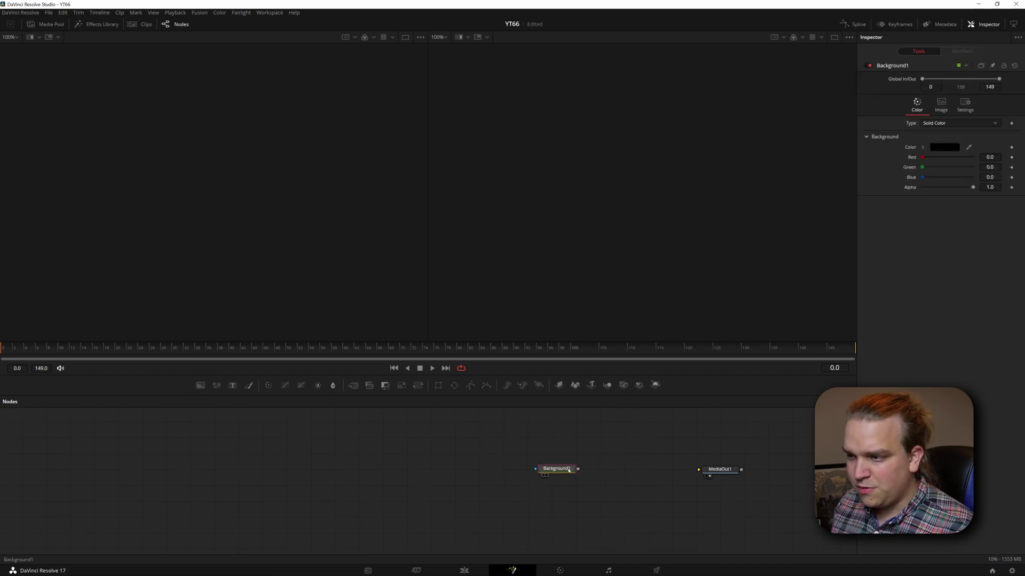
left_click_drag(565, 471, 396, 469)
left_click_drag(922, 177, 945, 167)
left_click_drag(405, 467, 640, 148)
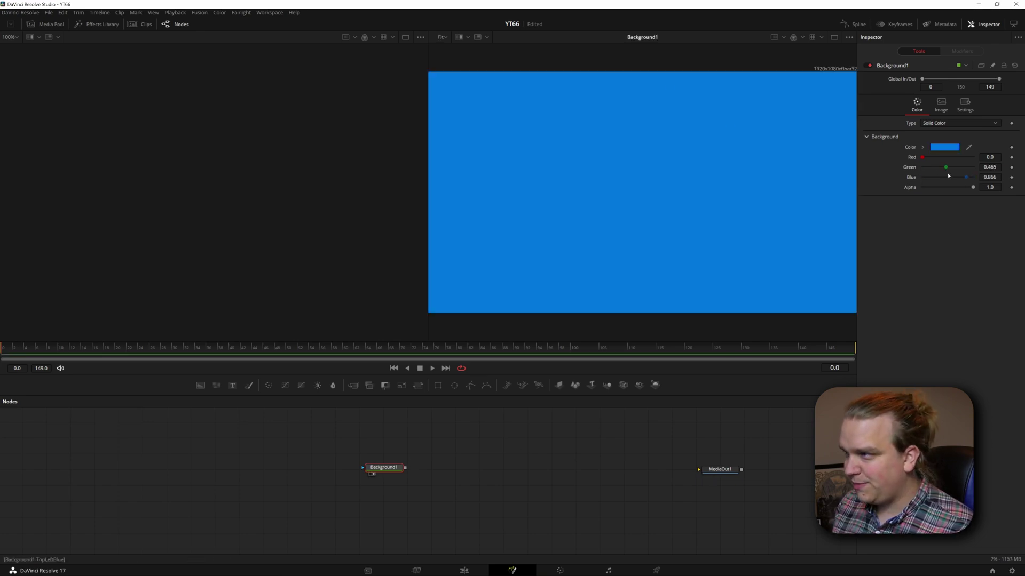
left_click_drag(945, 167, 950, 168)
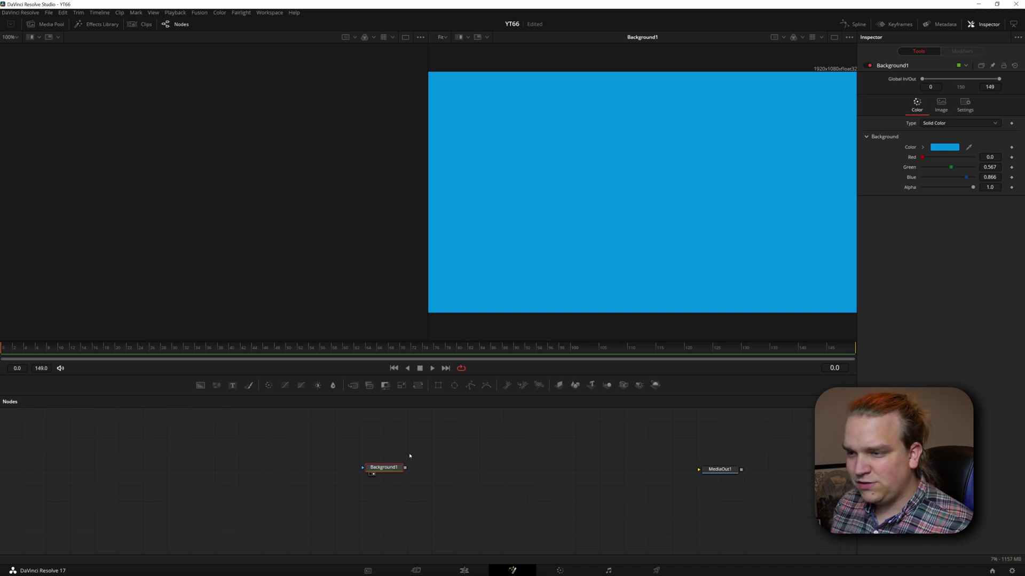
left_click_drag(385, 467, 381, 475)
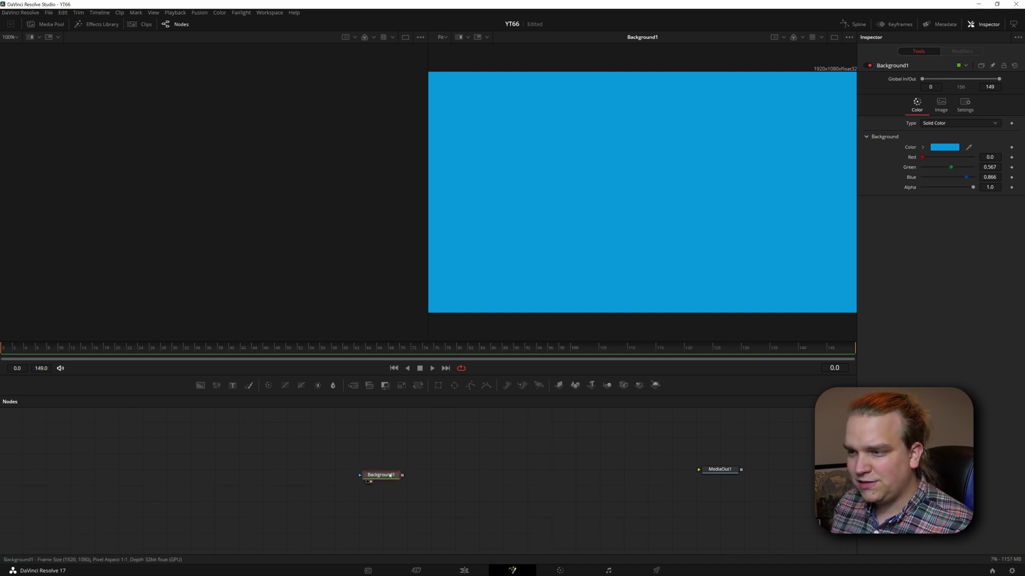
left_click(454, 388)
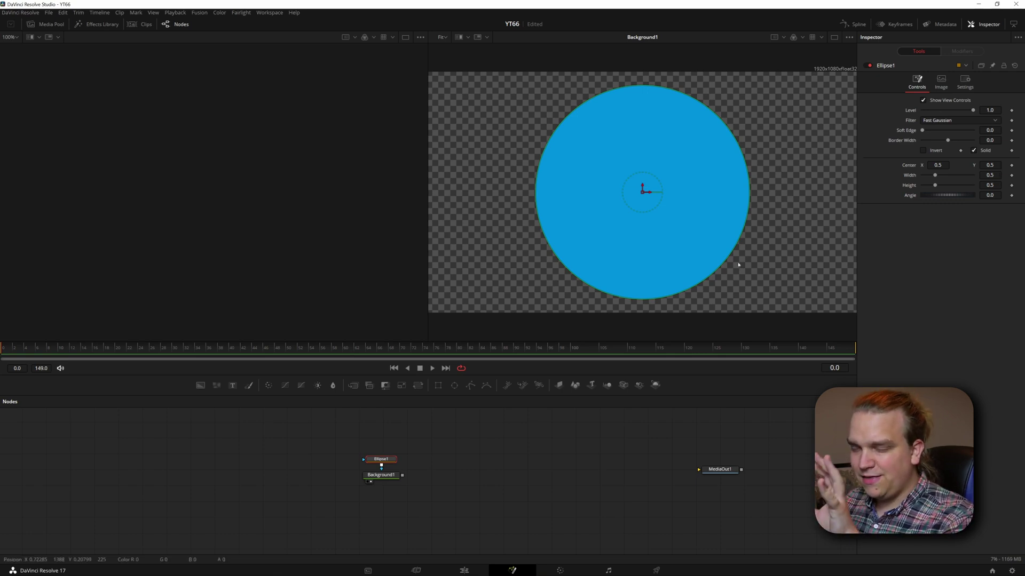
left_click(373, 477)
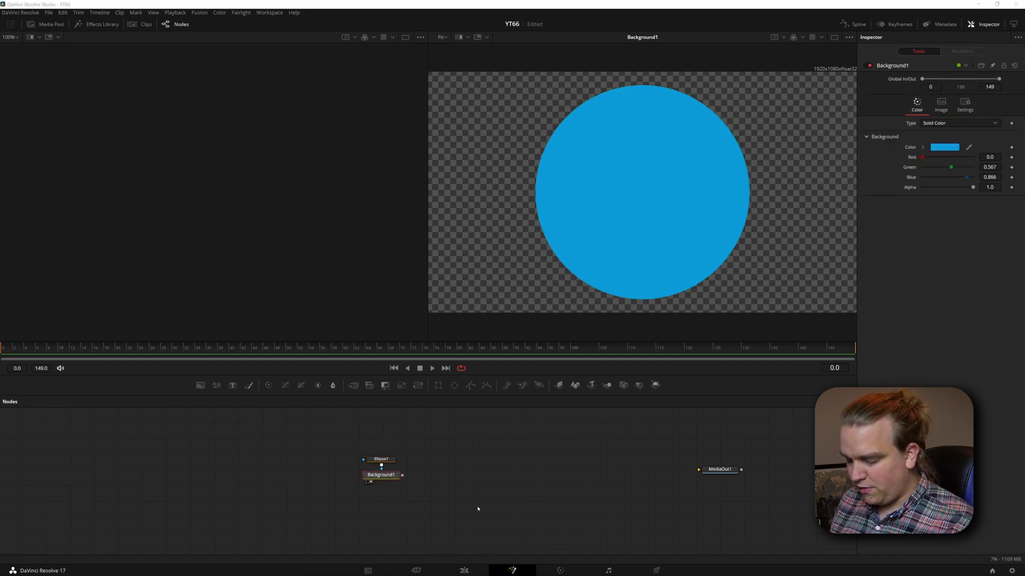
Add a Transform after Background1 with Edges set to Wrap and Size 0.053
key("shift+space")
type("trans")
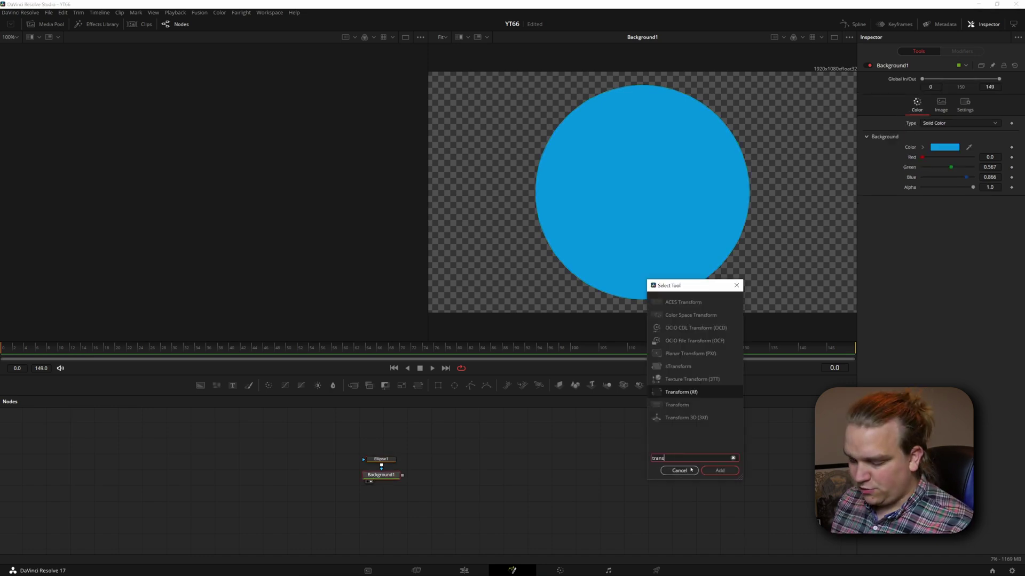
key("Return")
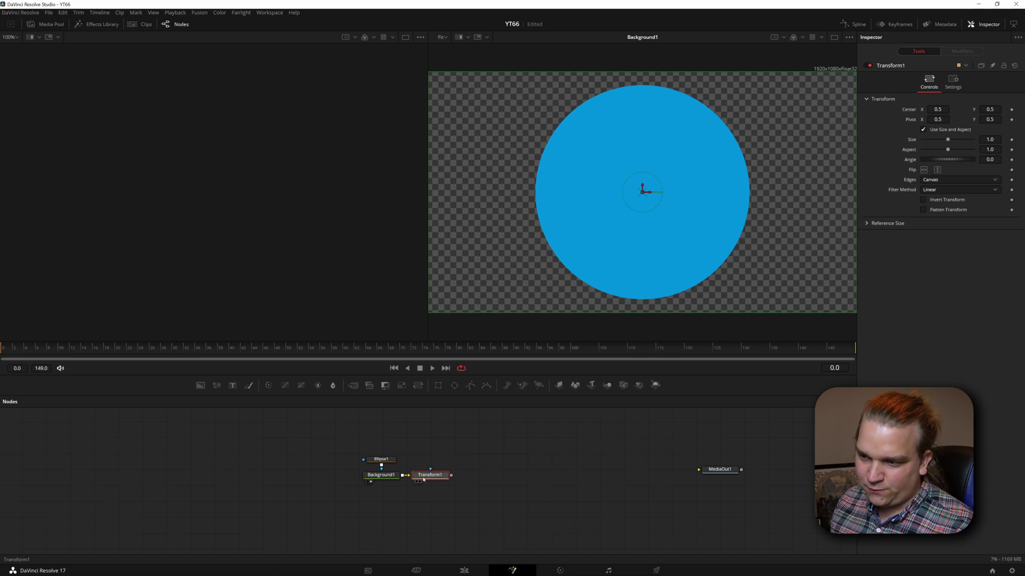
key("2")
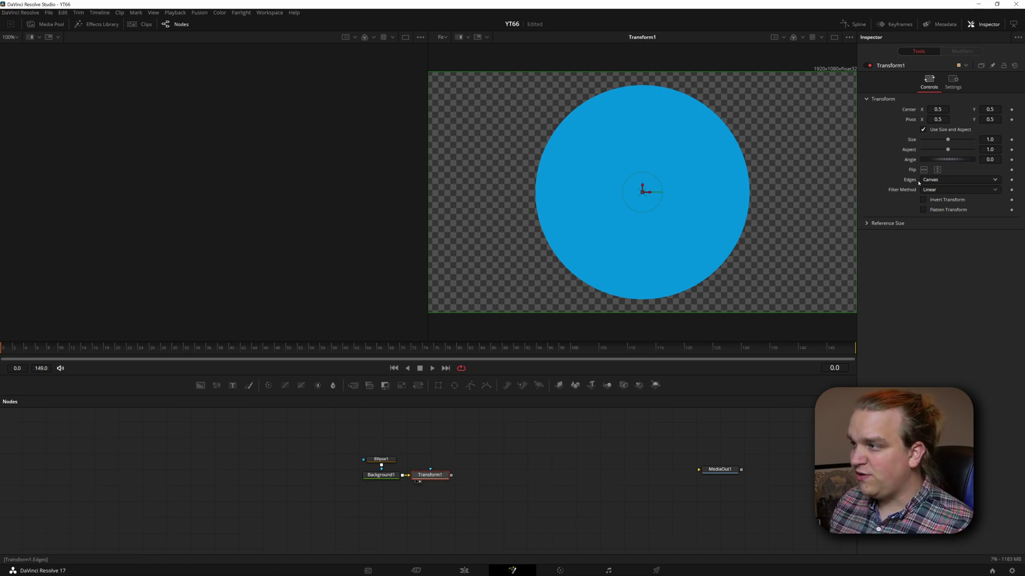
left_click(930, 181)
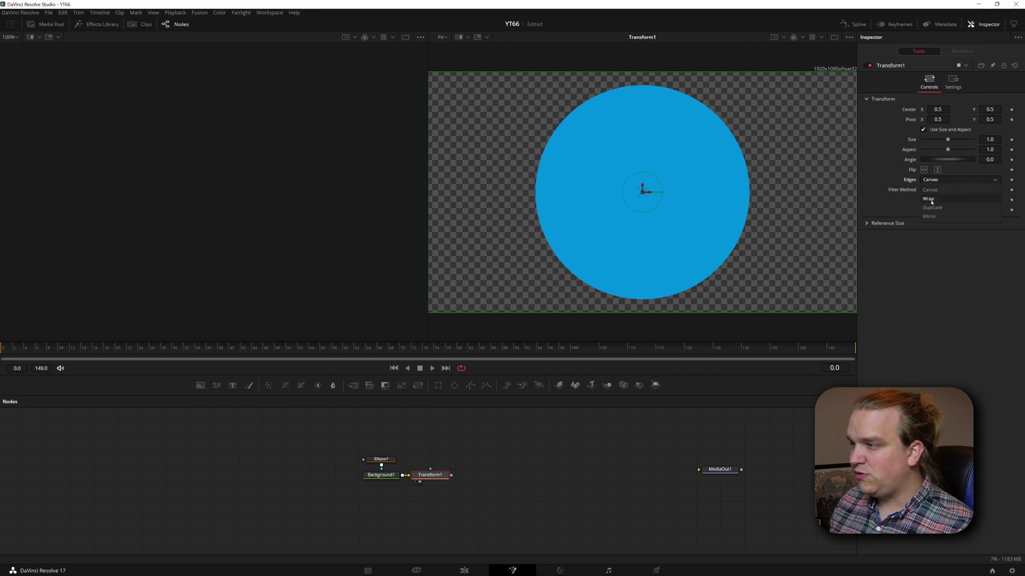
left_click(929, 199)
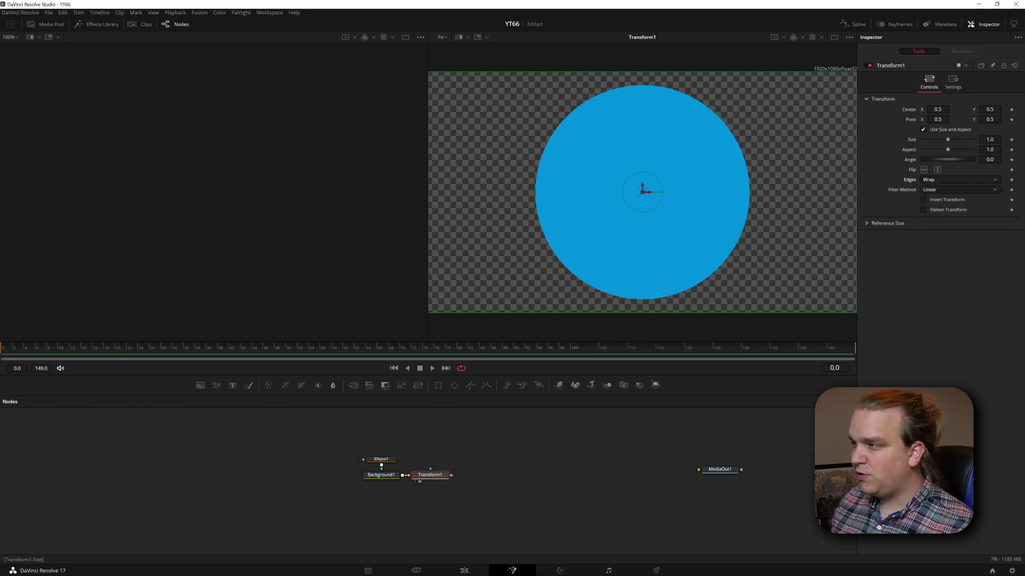
left_click_drag(947, 139, 923, 139)
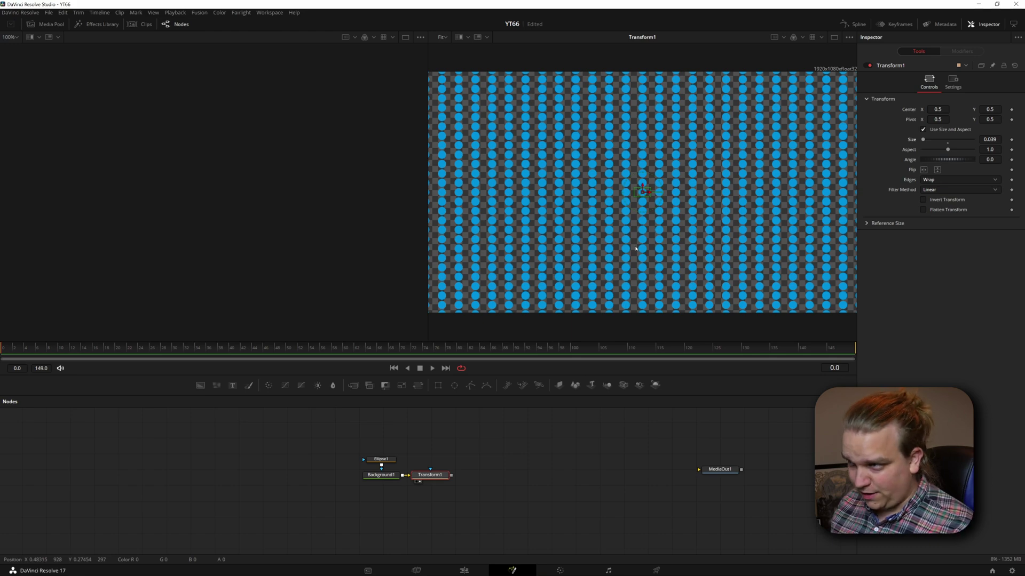
Set Ellipse1's width and height to 0.425 for smaller round dots
scroll(990, 139, "up", 5)
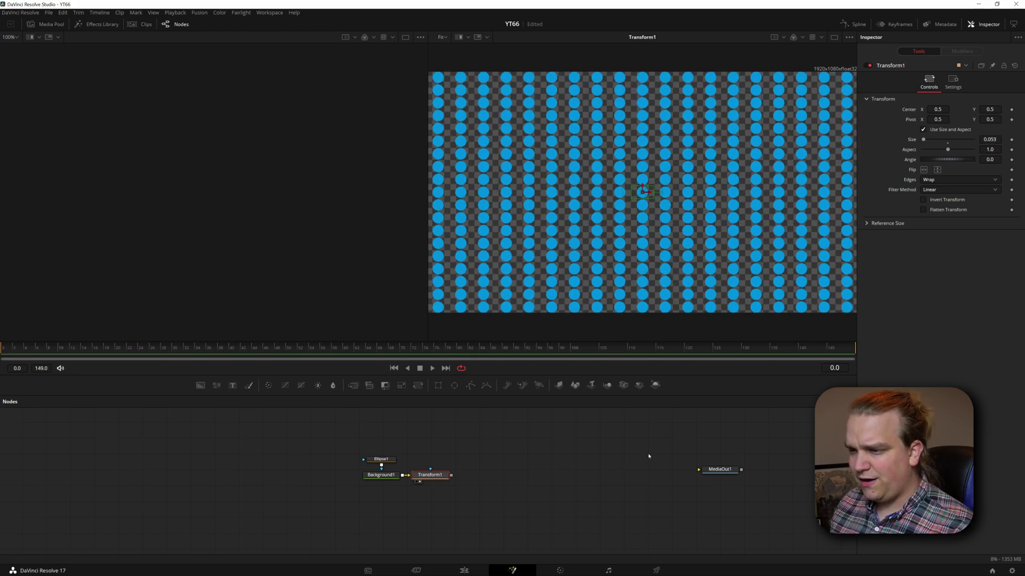
left_click(380, 459)
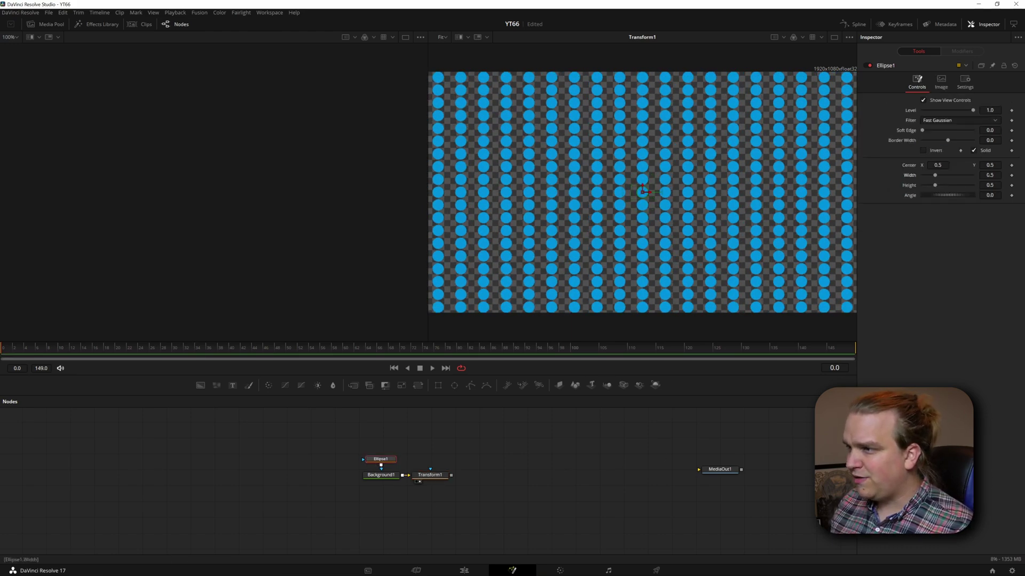
scroll(990, 176, "down", 3)
scroll(989, 175, "up", 1)
key("Tab")
type("0.425")
key("Return")
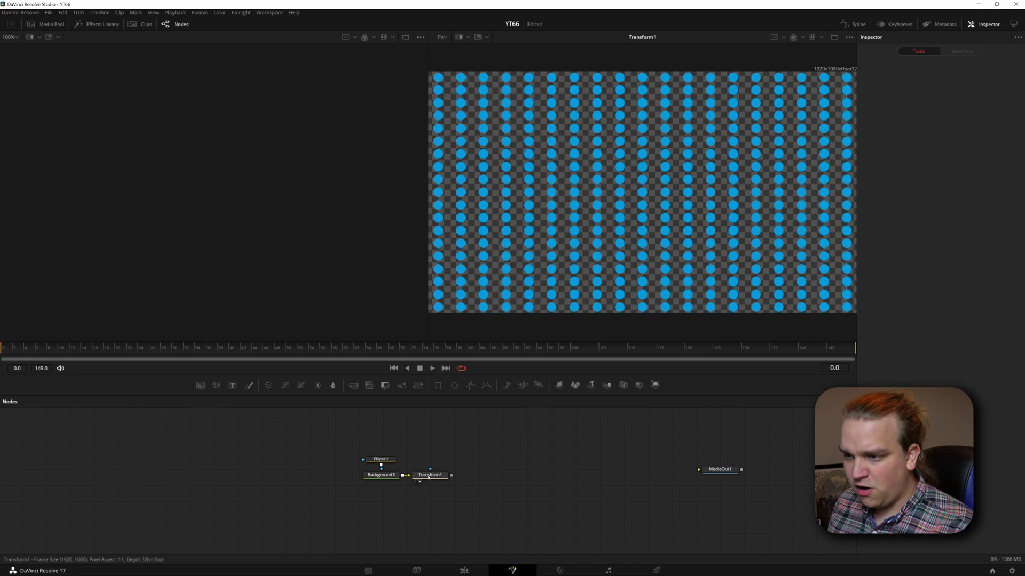
Keyframe Transform1's center and shift the dot grid up and left at frame 30
left_click(428, 477)
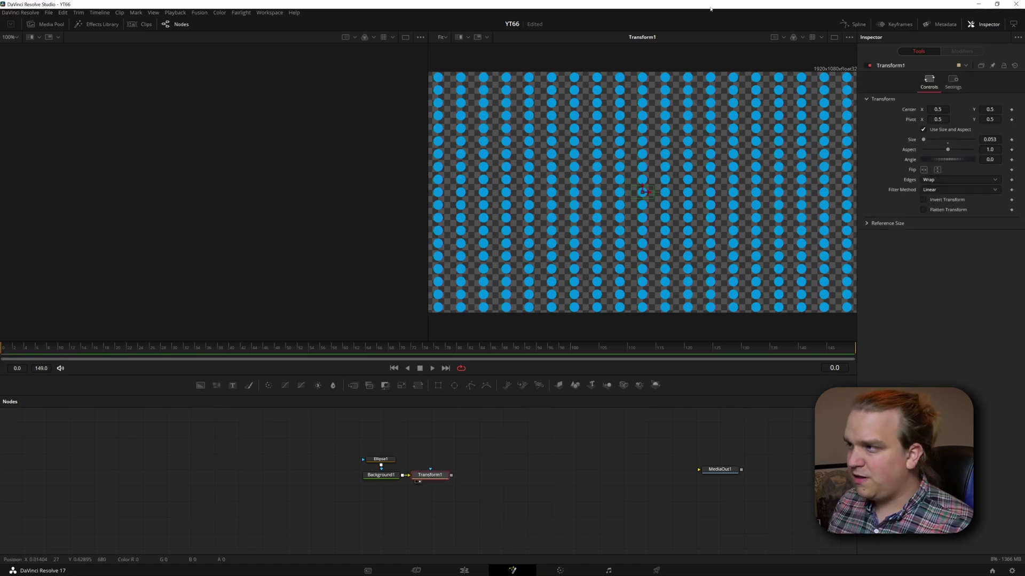
left_click(1012, 109)
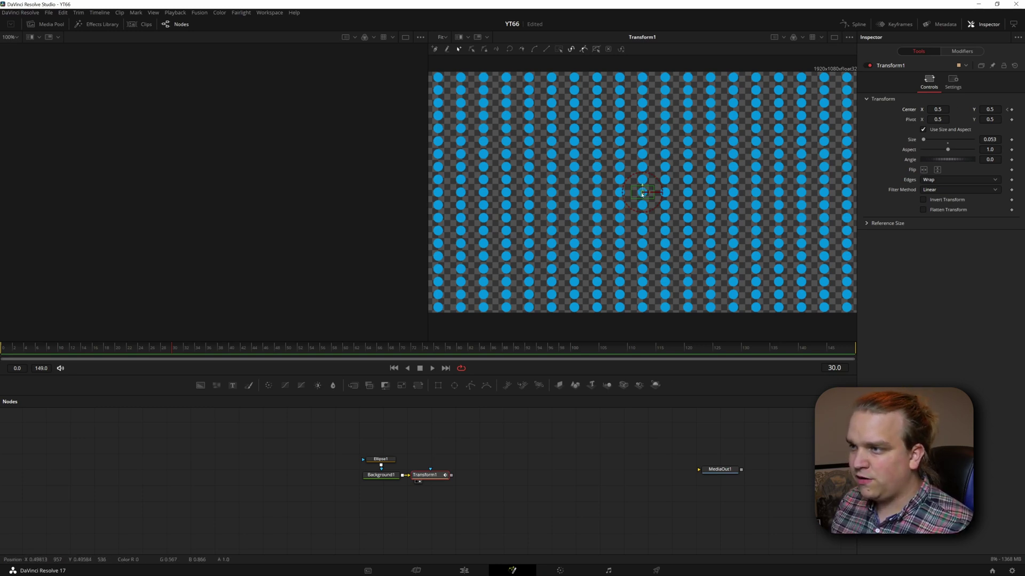
left_click_drag(643, 193, 598, 168)
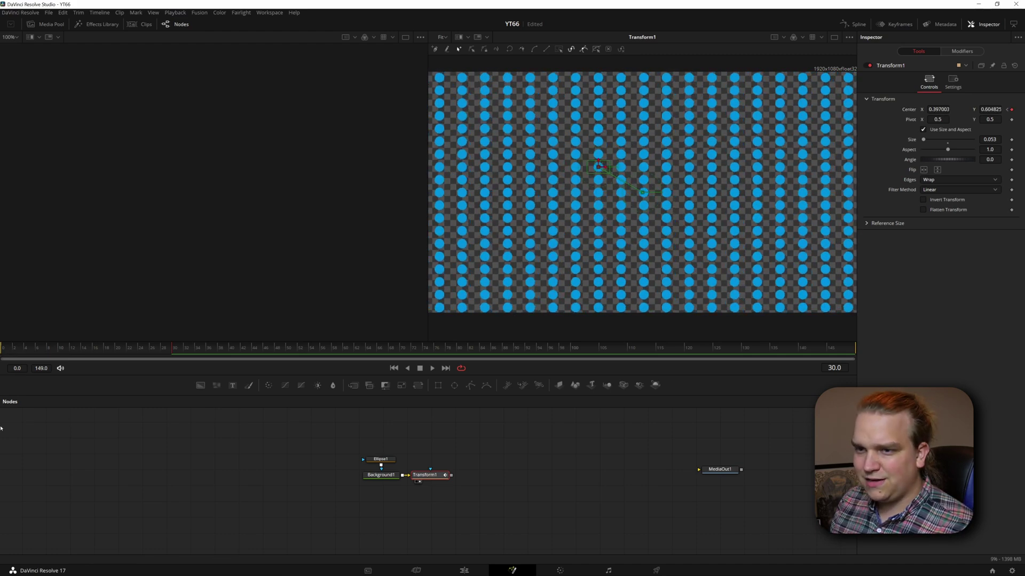
mouse_move(104, 349)
left_mouse_down()
mouse_move(36, 347)
mouse_move(118, 345)
left_mouse_up()
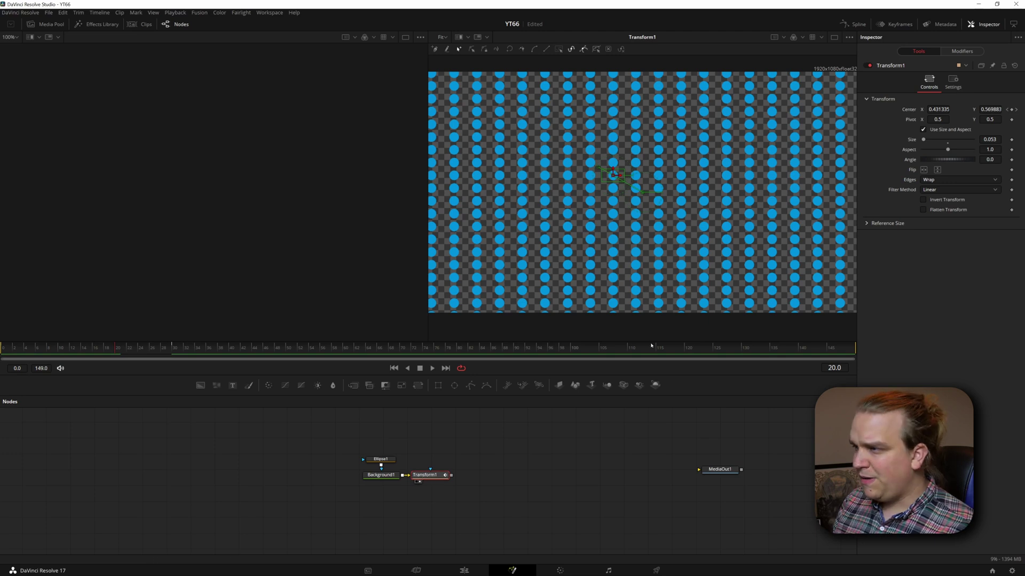
Enlarge the dots to Transform1 size 0.09 and play the comp to preview the motion
left_click_drag(924, 140, 932, 141)
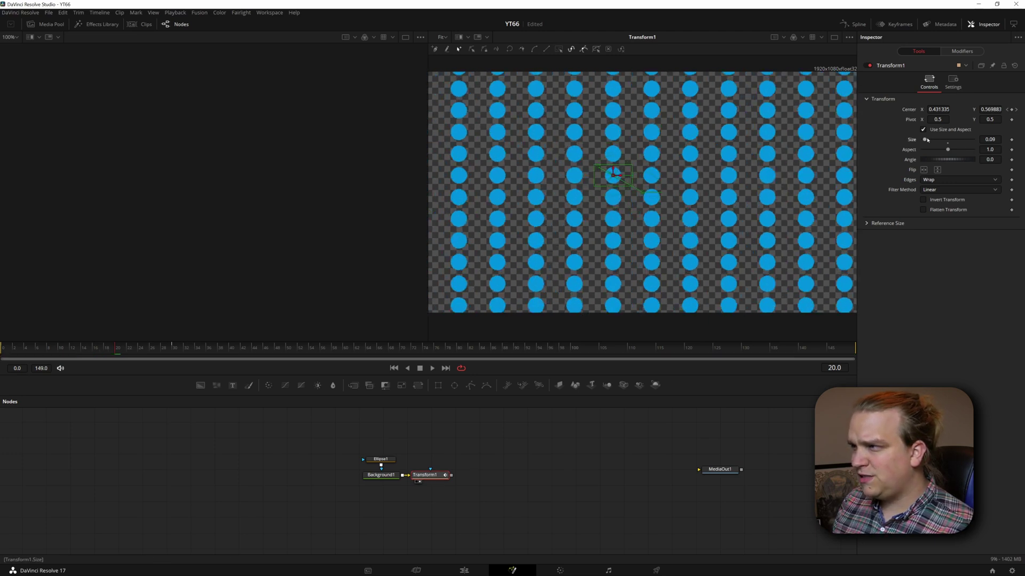
scroll(667, 240, "down", 2)
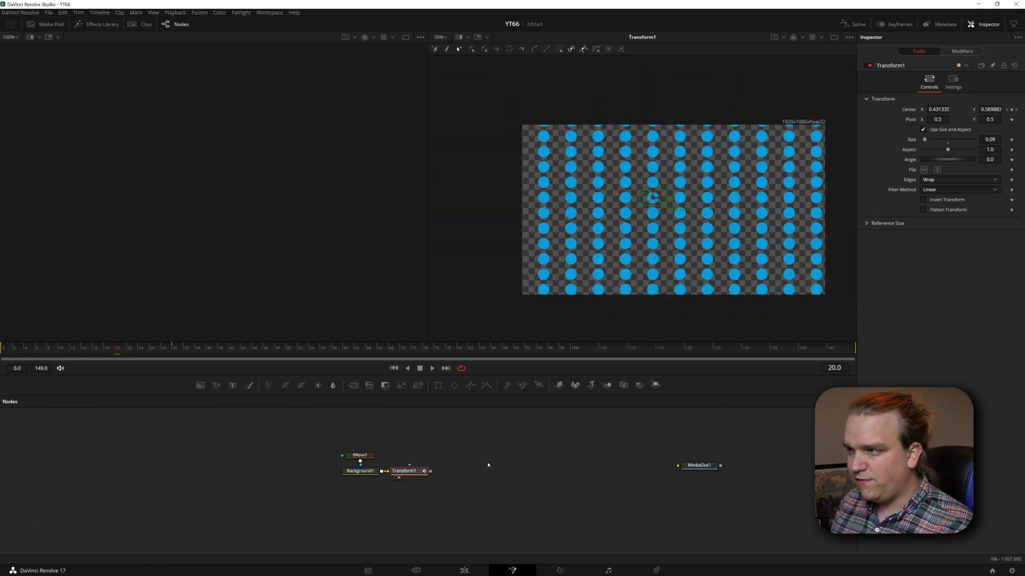
key("space")
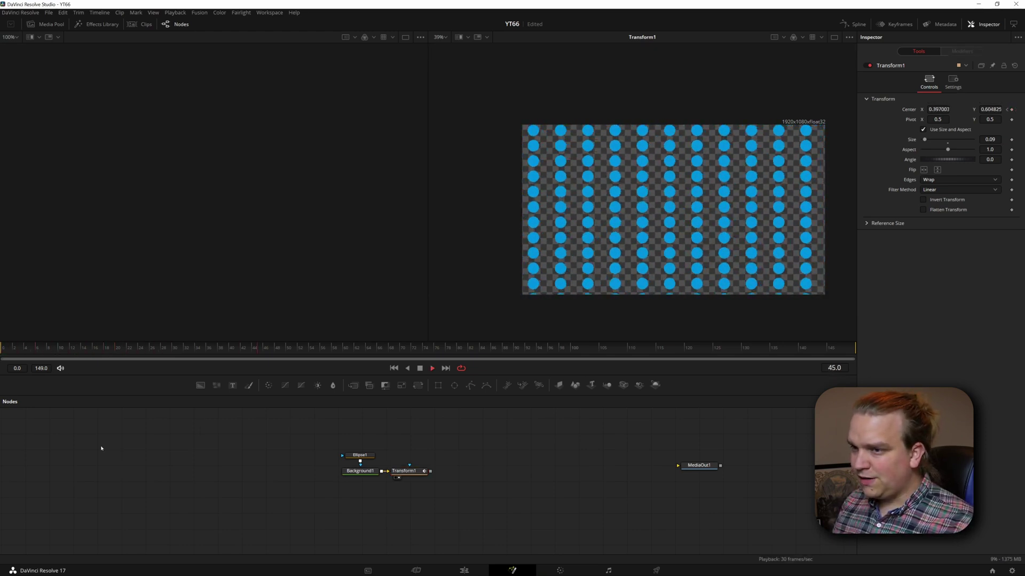
key("space")
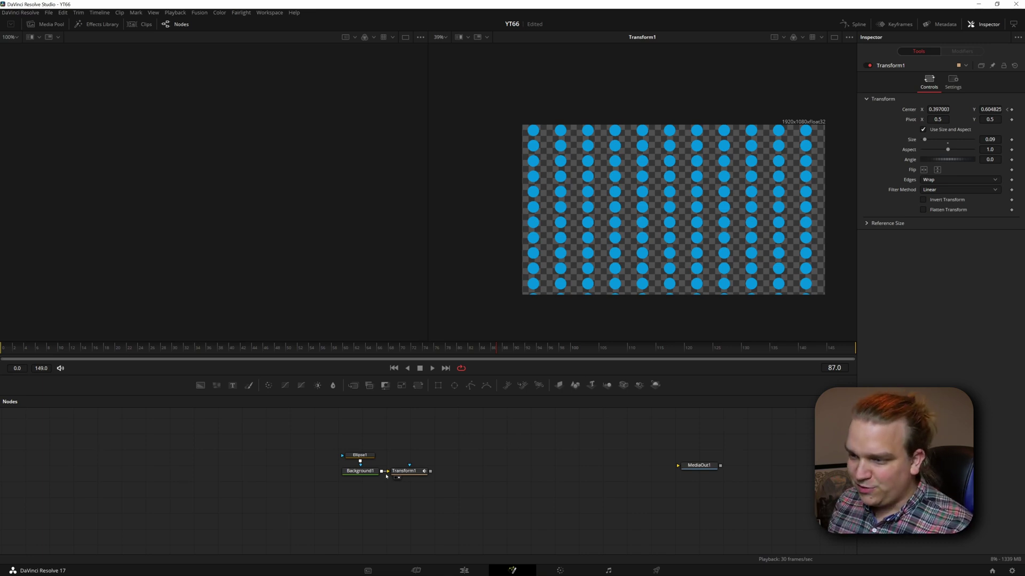
left_click(411, 471)
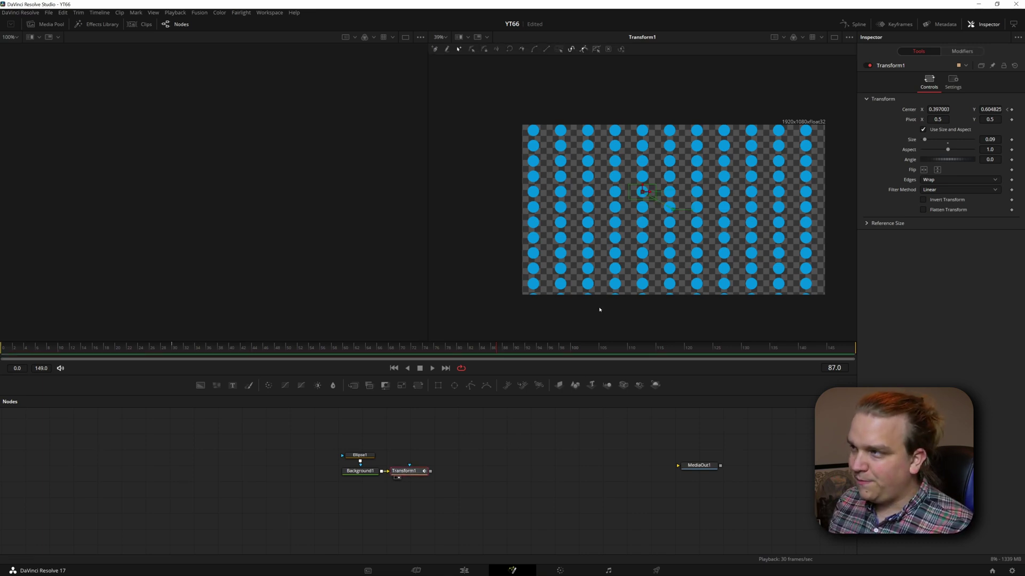
Show Transform1's Displacement curve in the Spline editor, fitted, with both keyframes selected
left_click(854, 24)
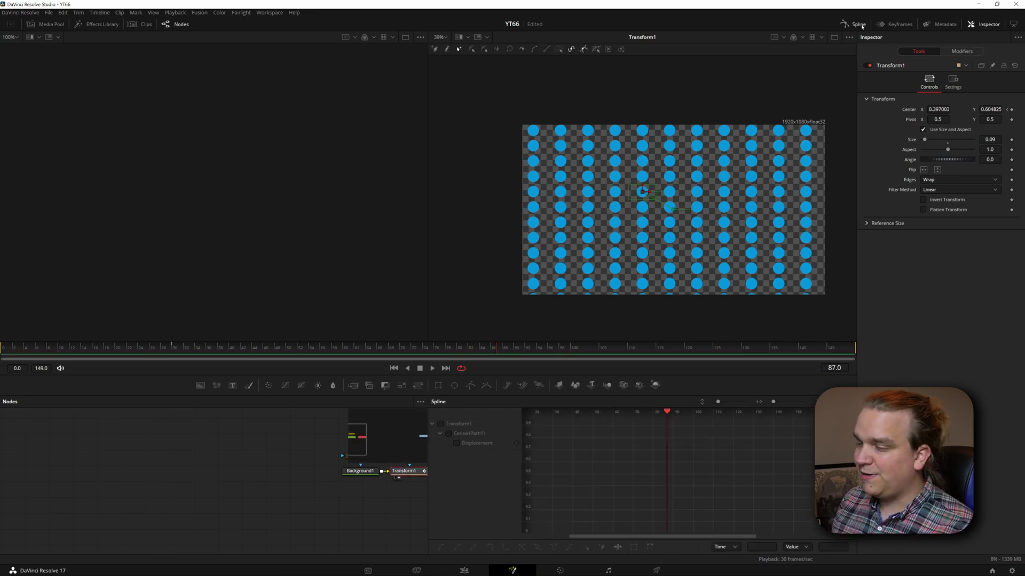
left_click(457, 443)
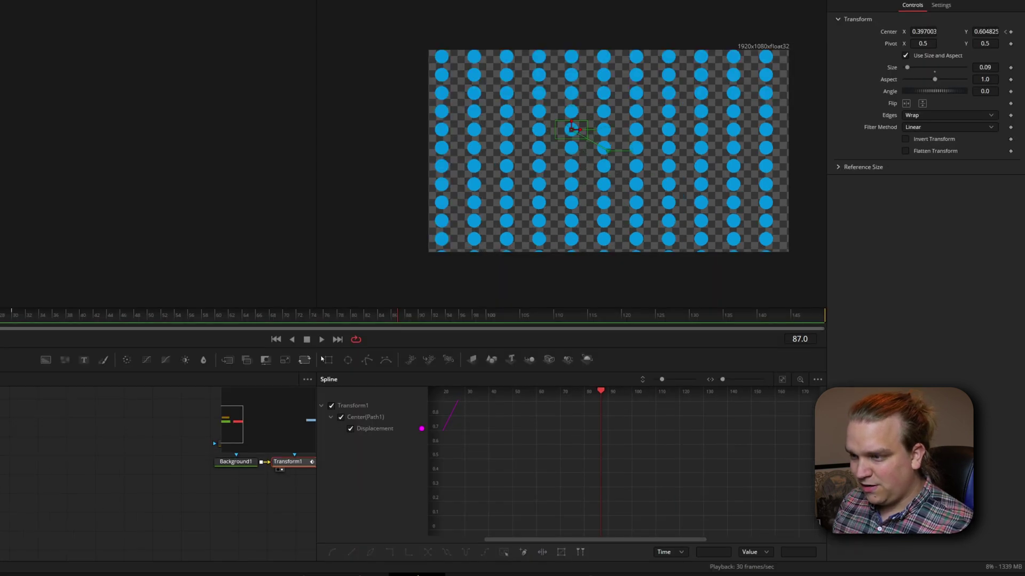
left_click(782, 380)
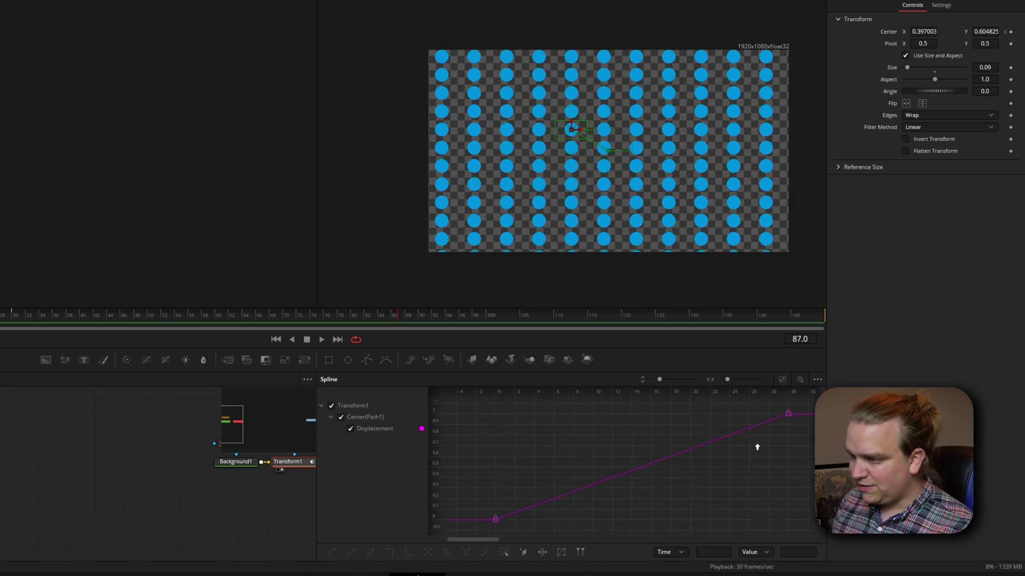
scroll(748, 448, "down", 2)
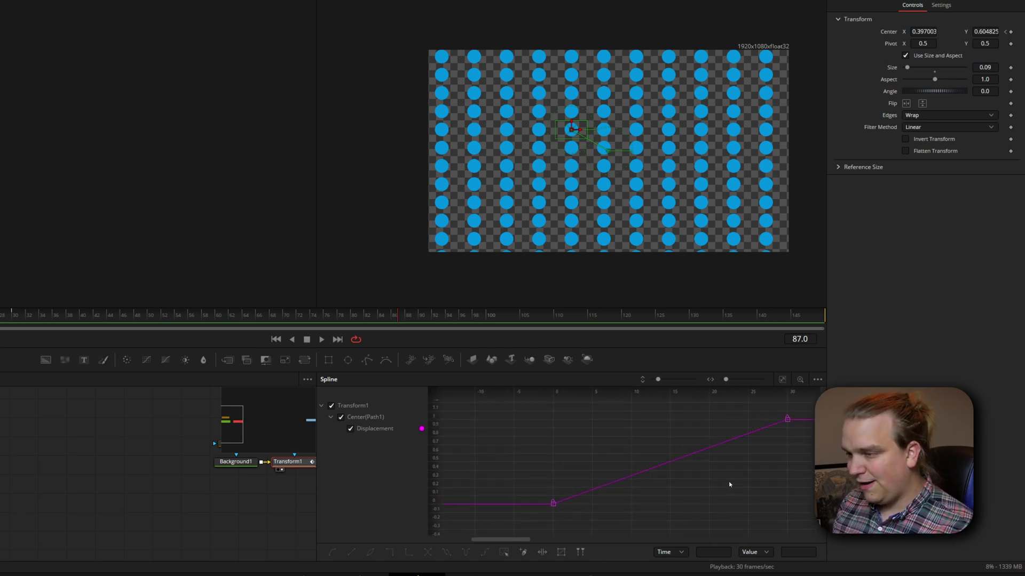
scroll(729, 483, "down", 2)
scroll(743, 486, "down", 3)
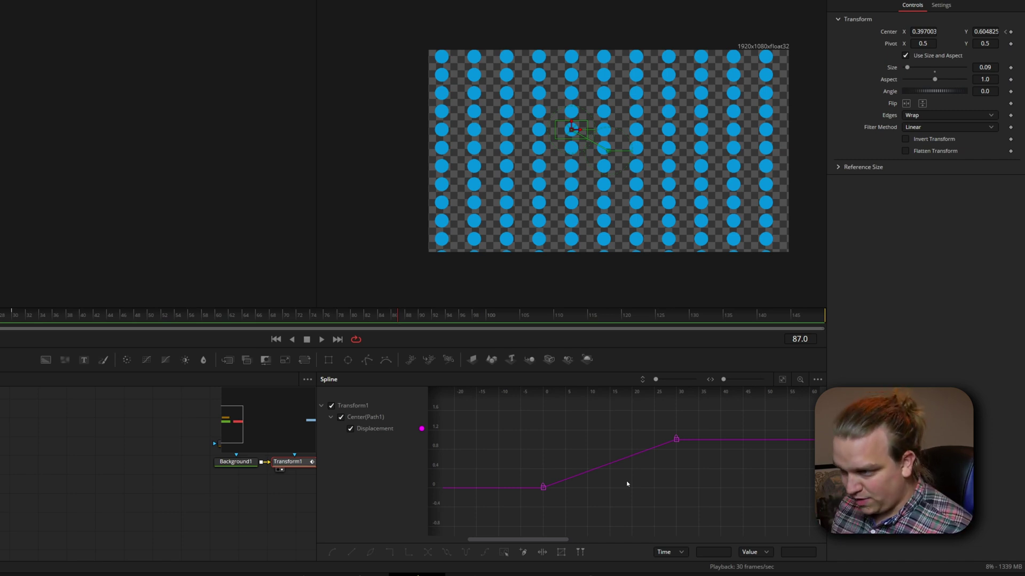
left_click_drag(509, 415, 718, 518)
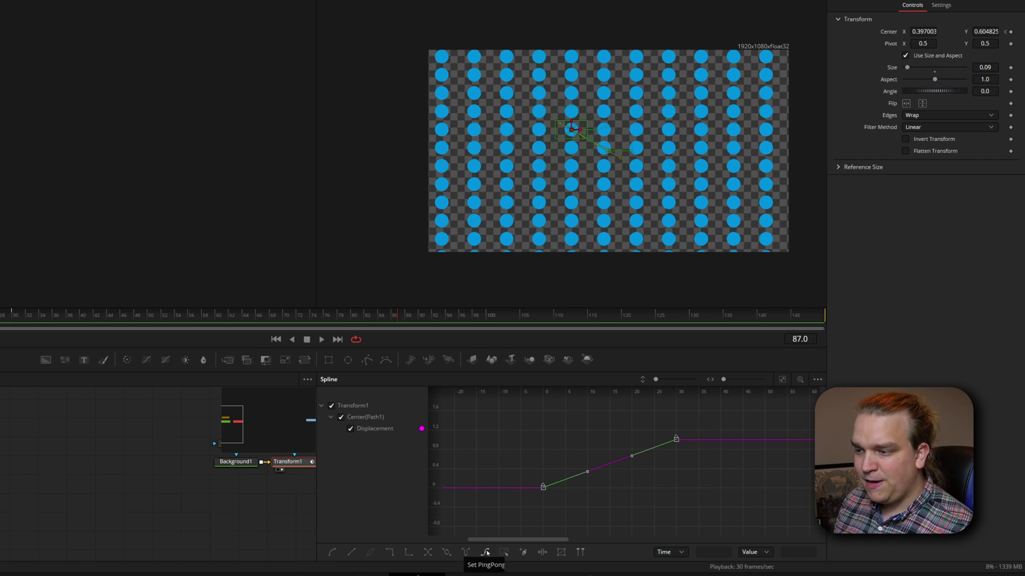
Apply Set Loop to the displacement keys and play to check the repeating motion
left_click(427, 553)
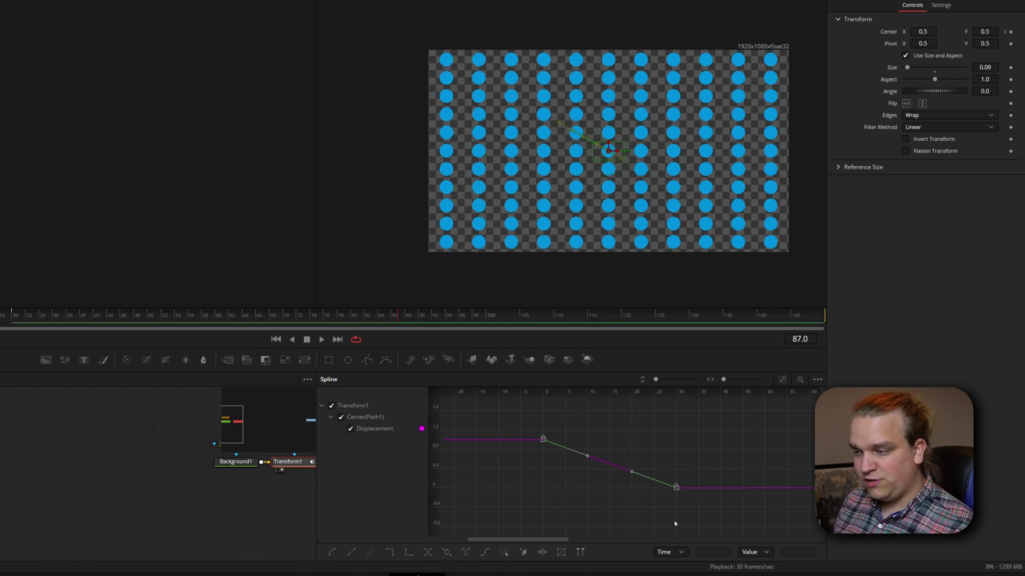
left_click(428, 553)
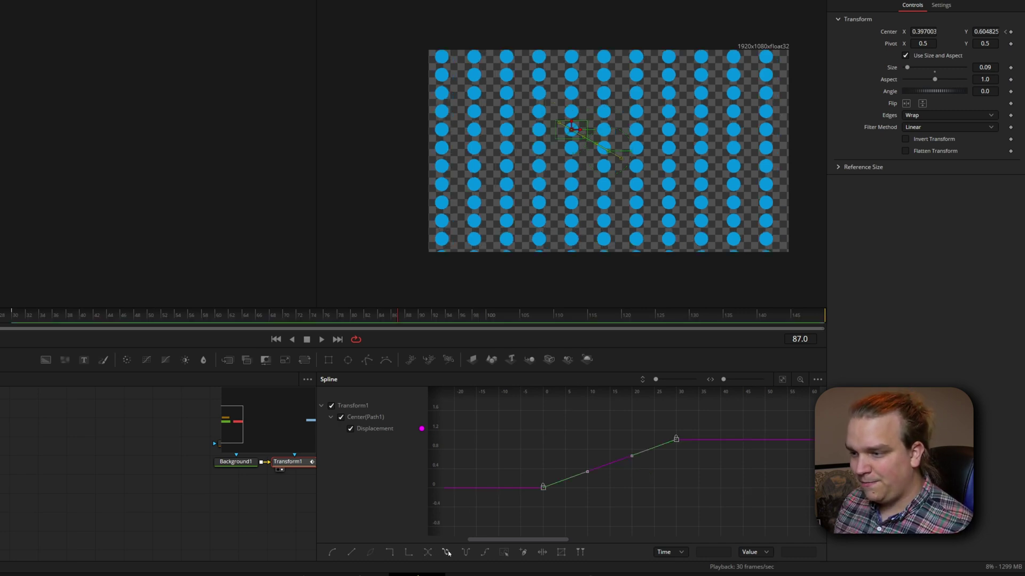
left_click(447, 553)
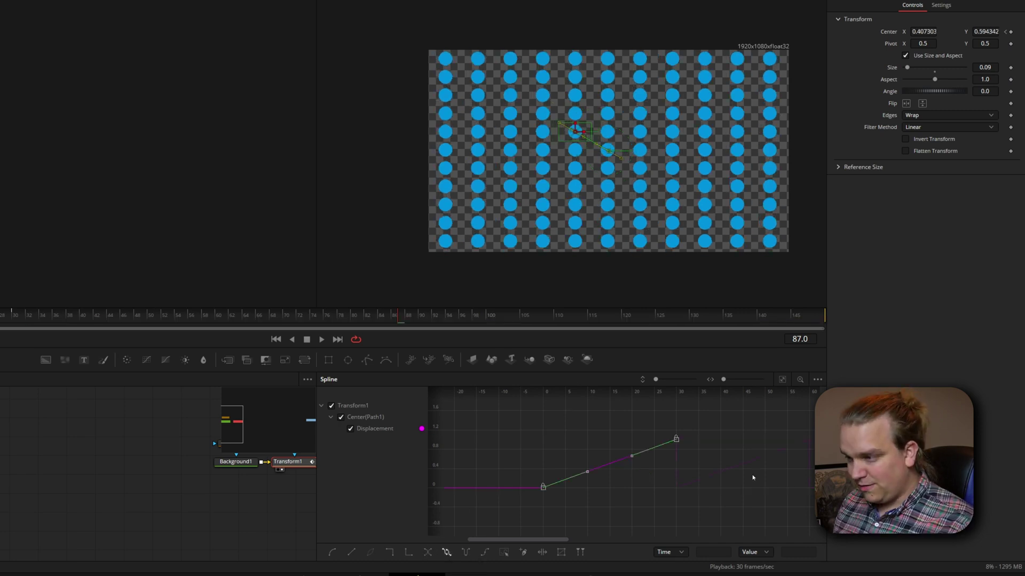
scroll(757, 480, "down", 1)
left_click(633, 469)
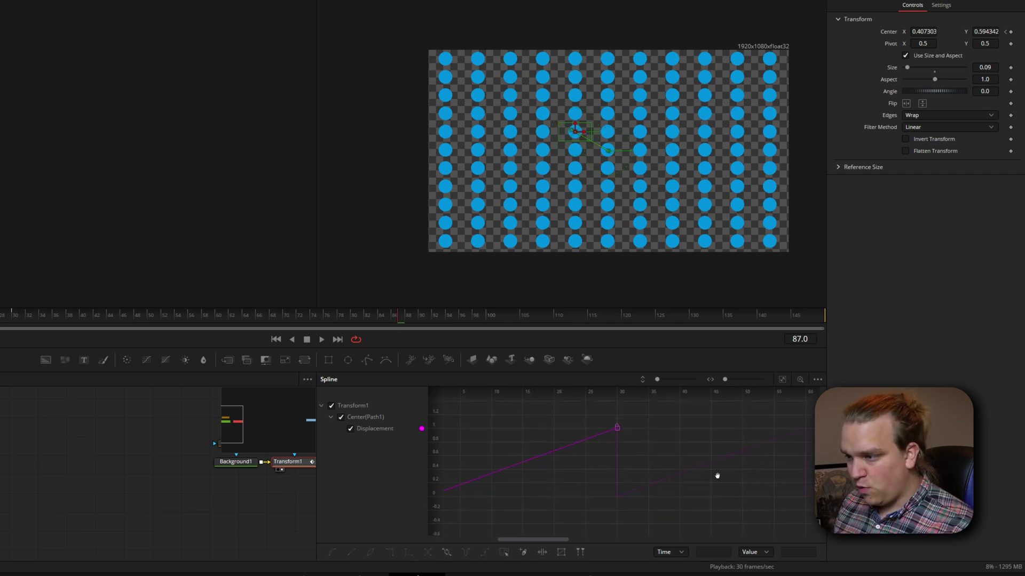
scroll(547, 502, "down", 1)
scroll(662, 488, "down", 3)
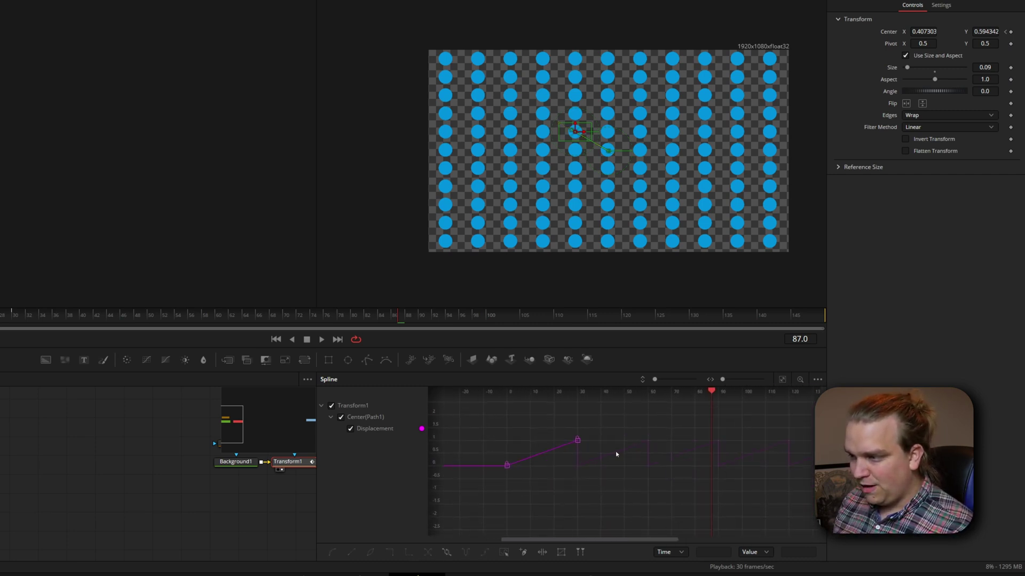
key("space")
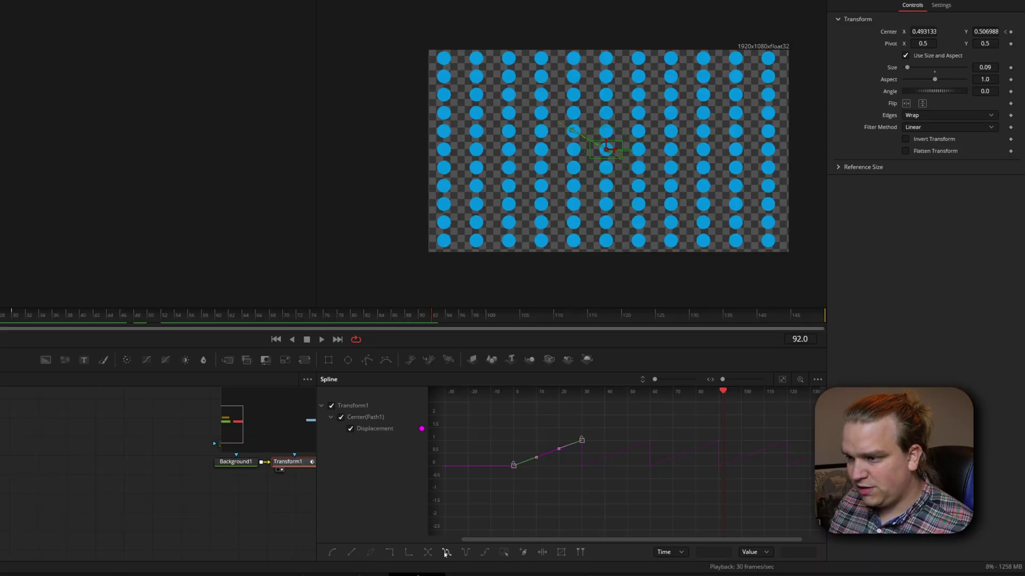
Turn off Set Loop and Ping-Pong on the Displacement keys so the curve holds flat
left_click(445, 554)
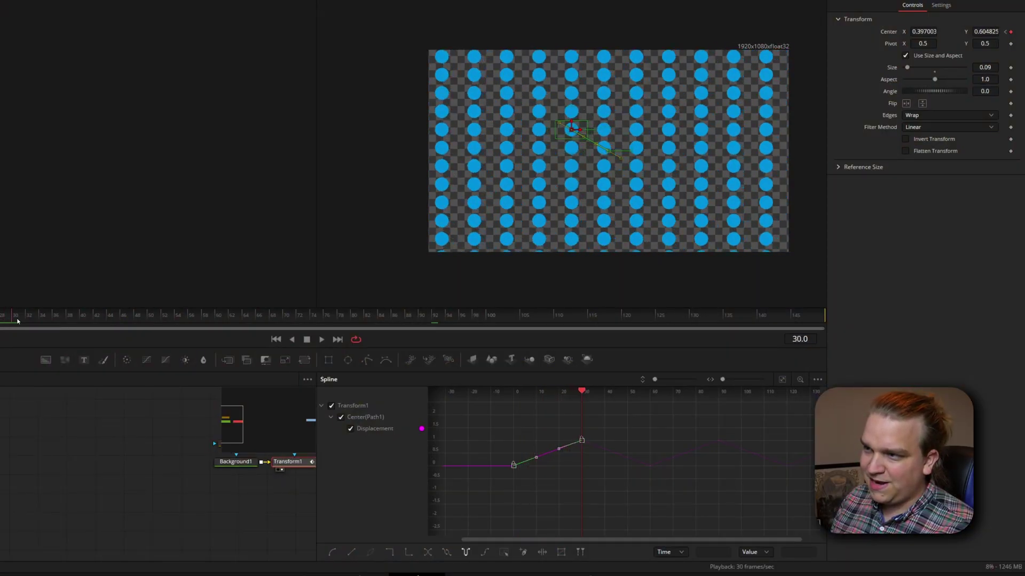
key("space")
left_click_drag(617, 426, 478, 495)
left_click(465, 553)
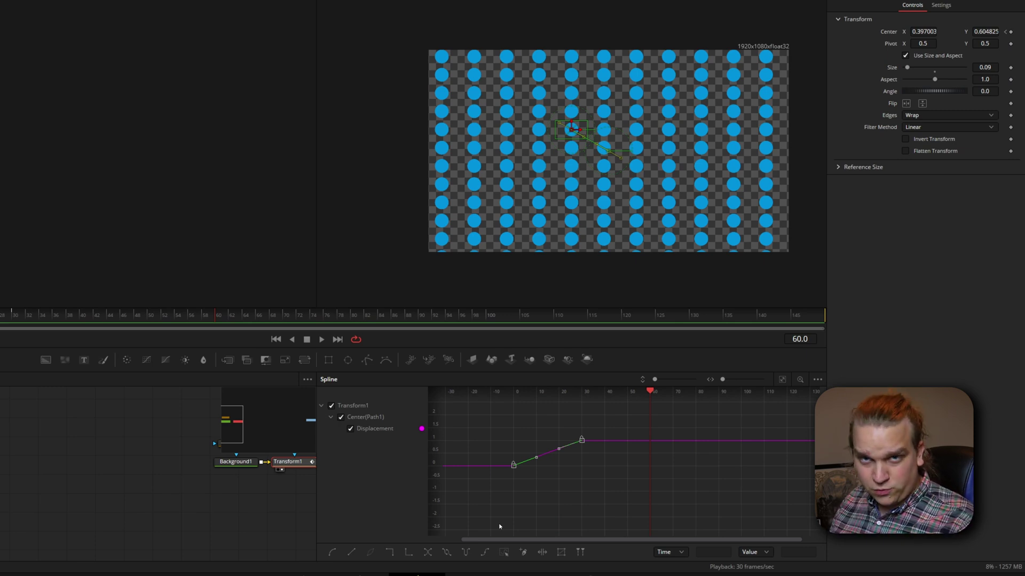
left_click(725, 490)
Apply Set Relative to the displacement ramp keys and play from the first frame
scroll(542, 517, "down", 3)
left_click_drag(553, 462, 469, 514)
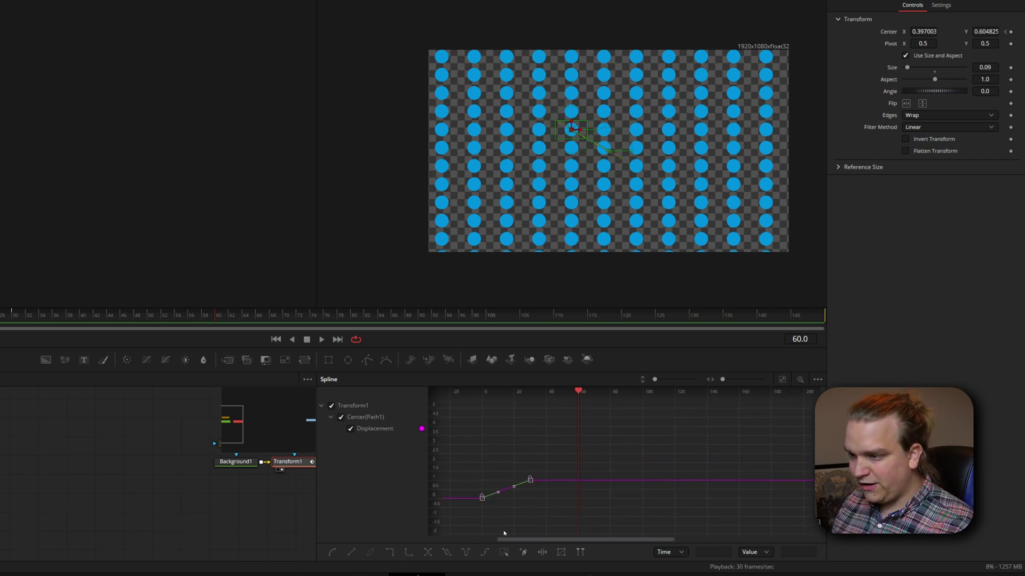
left_click(485, 552)
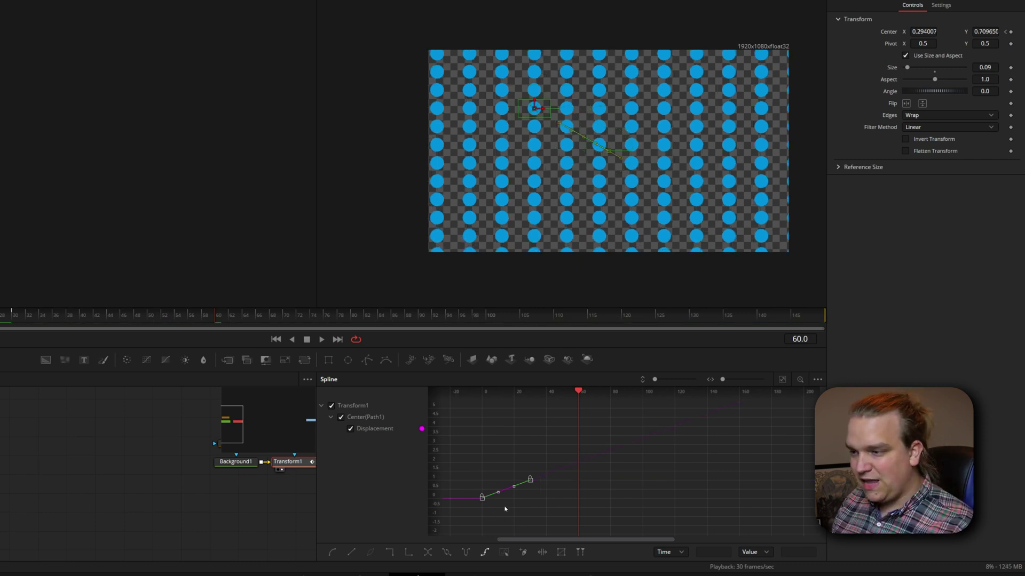
scroll(652, 469, "up", 1)
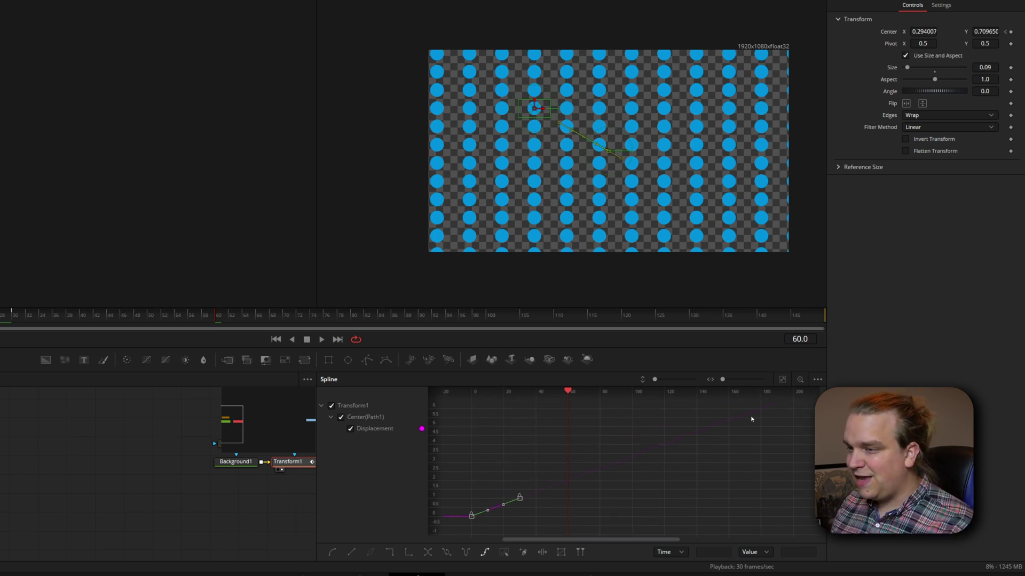
key("Home")
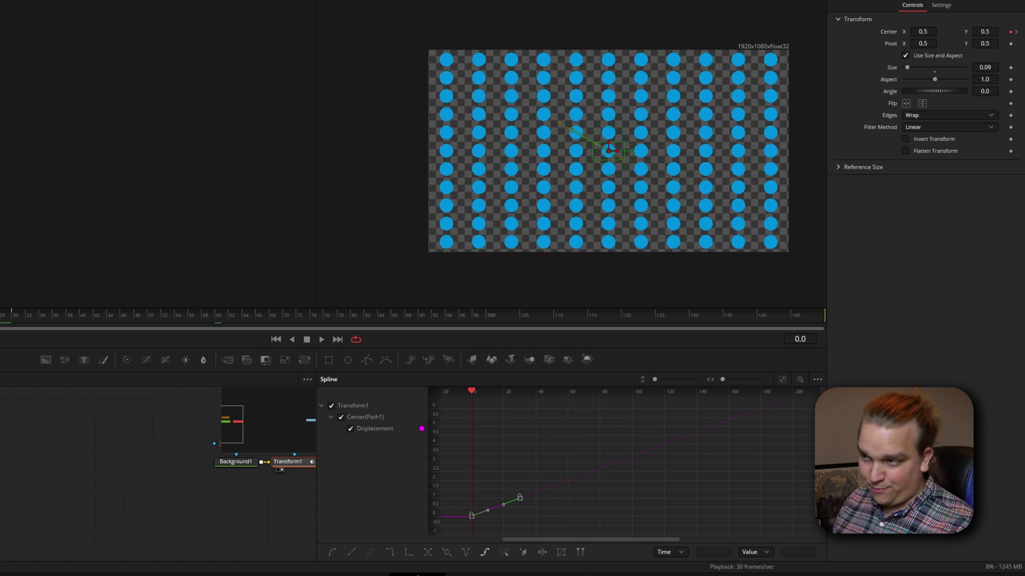
key("space")
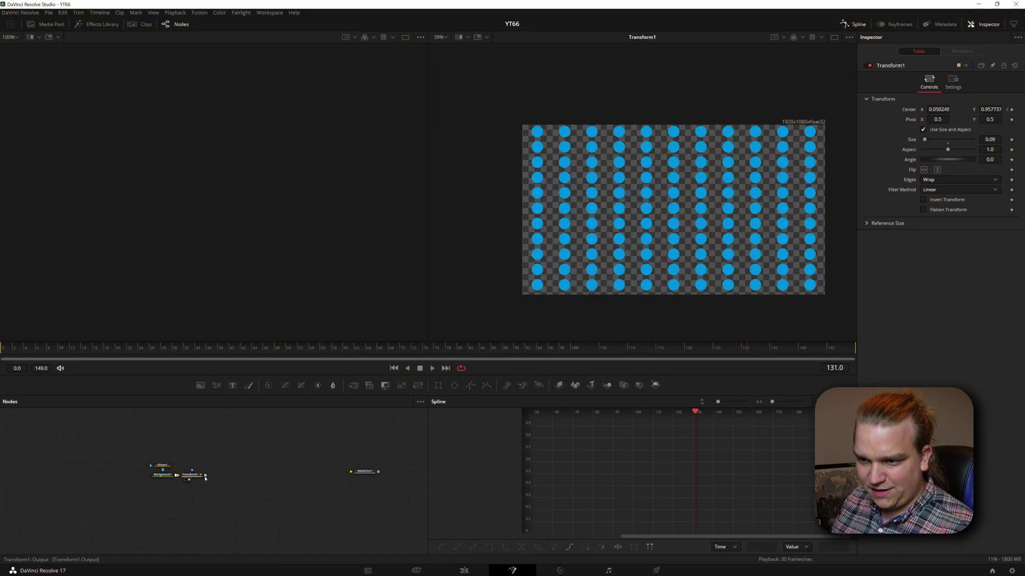
Link Transform1's output to MediaOut1
left_click_drag(205, 475, 232, 481)
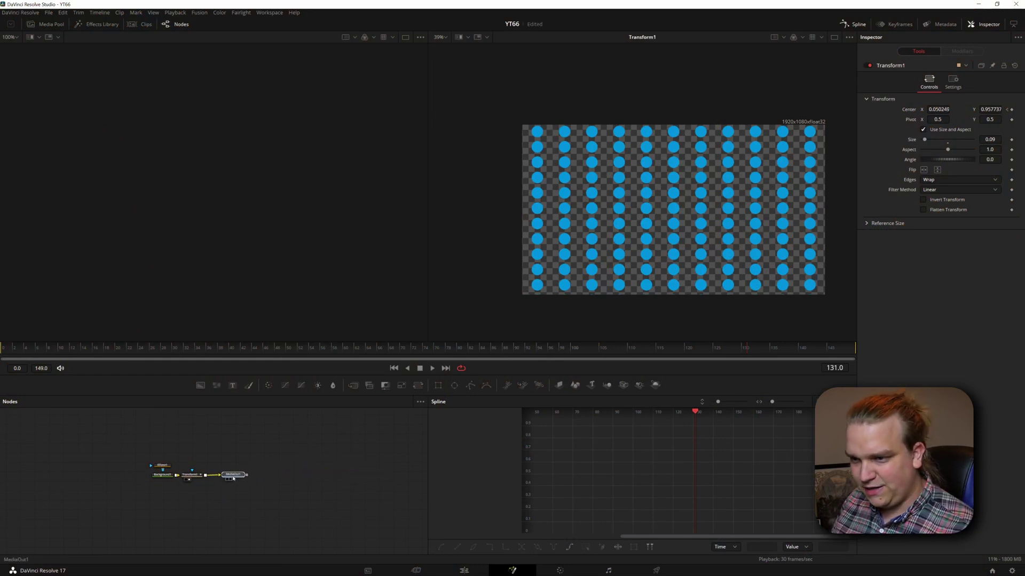
left_click(232, 480)
scroll(259, 507, "up", 2)
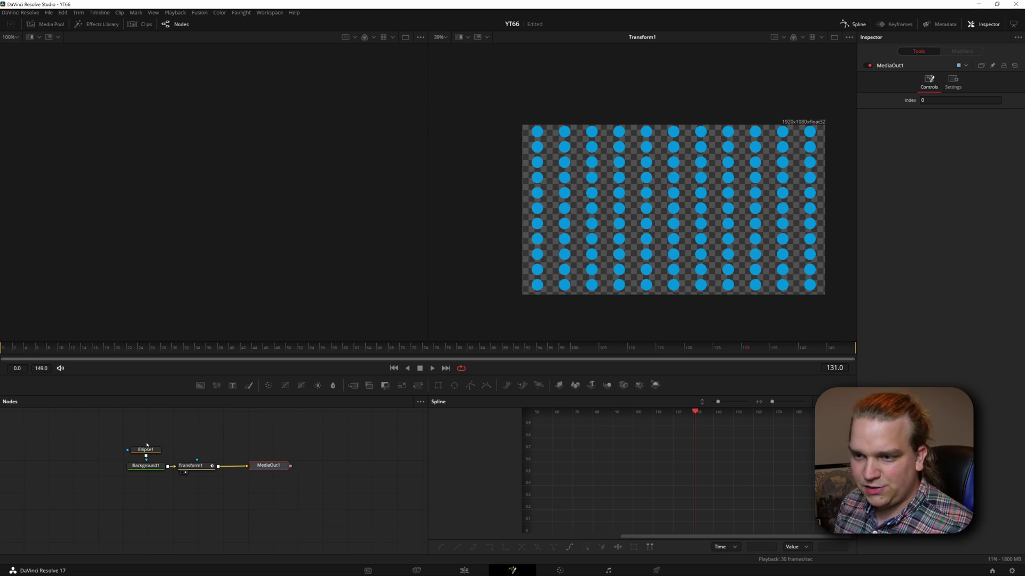
Create a macro named ETERNAL FIELD from all four nodes and save it as a .setting file
left_click_drag(93, 440, 280, 513)
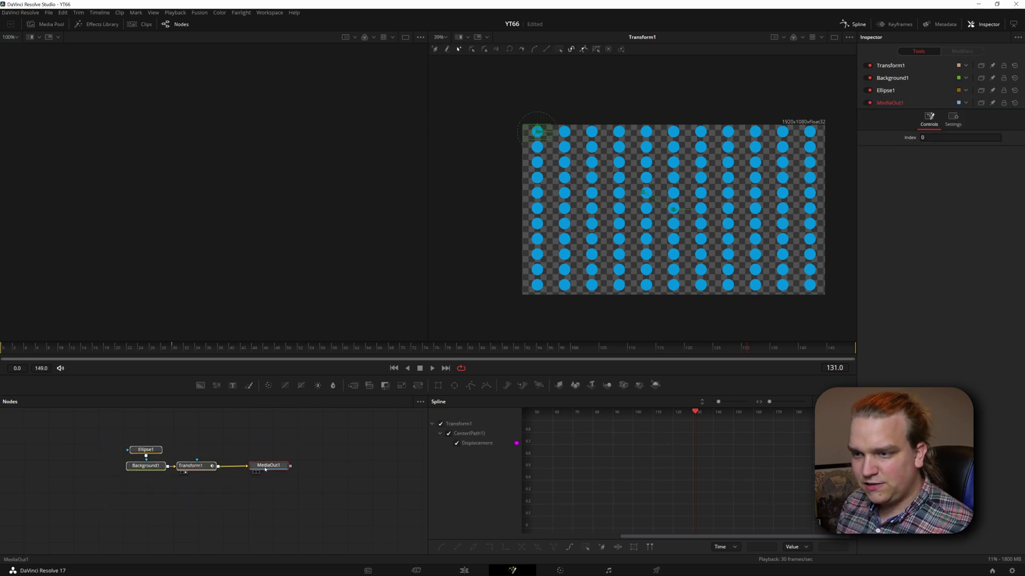
right_click(266, 469)
mouse_move(298, 334)
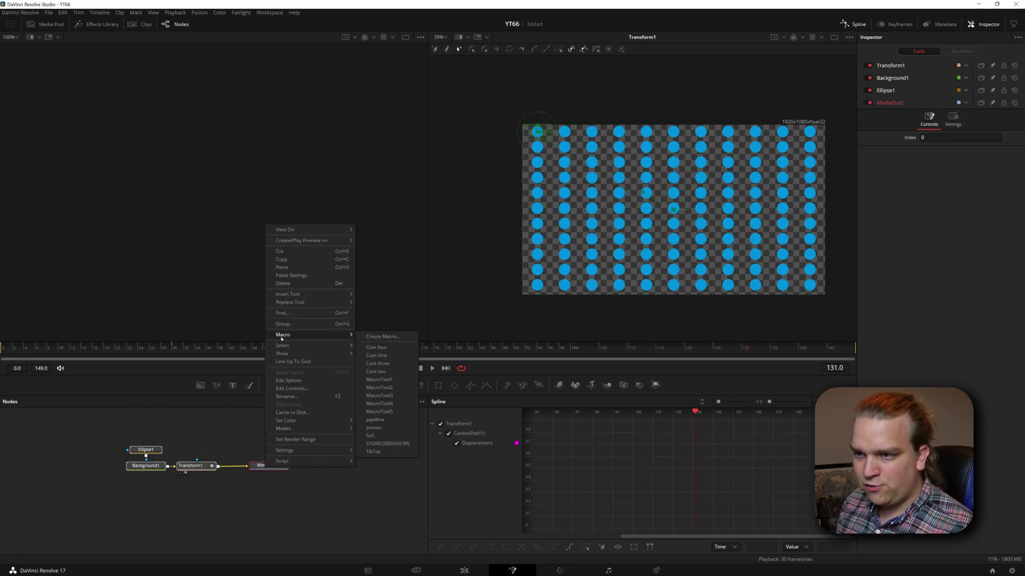
left_click(368, 337)
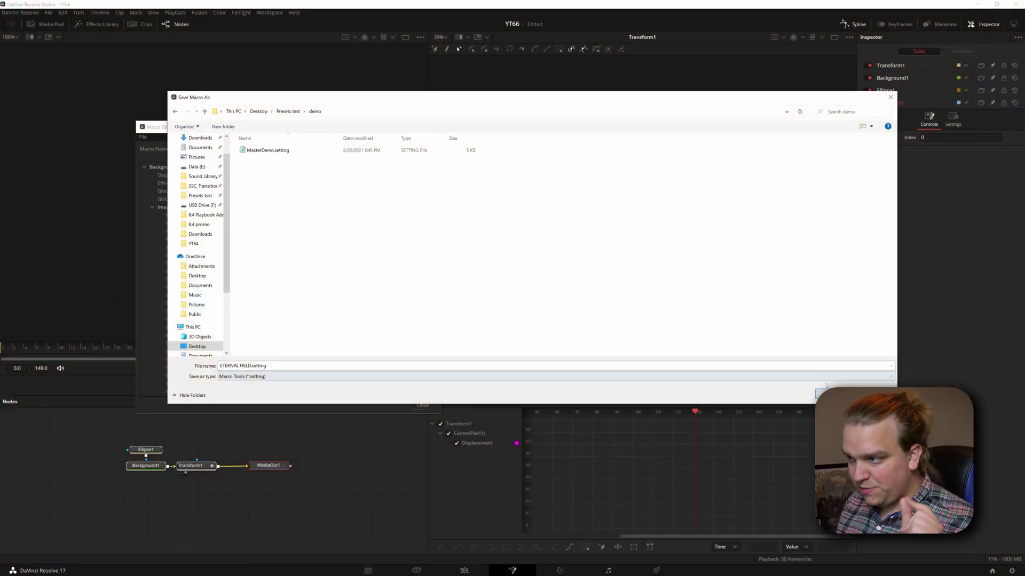
key("Return")
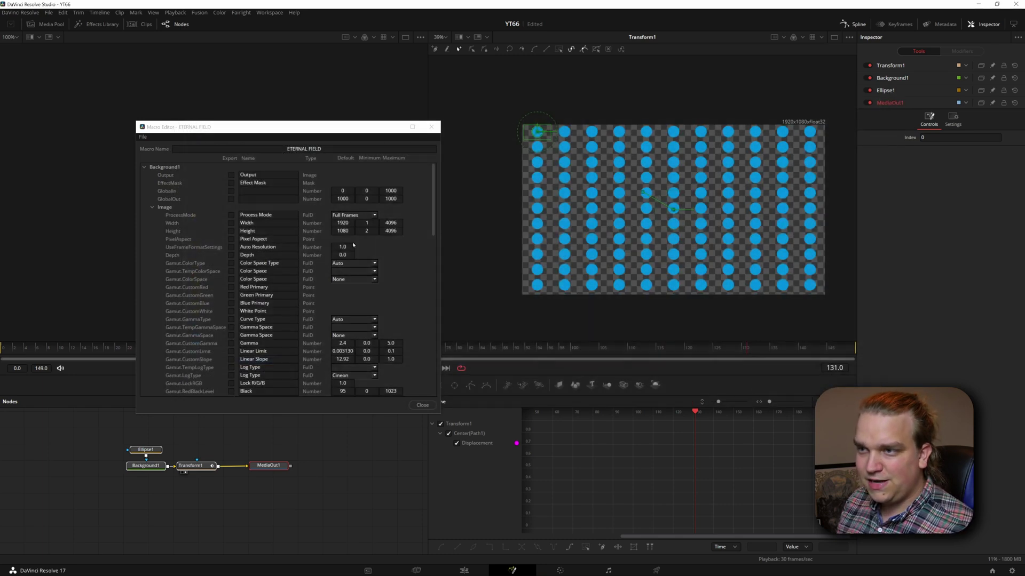
Close the Macro Editor and open the Templates > Edit > Generators folder in File Explorer
left_click(431, 127)
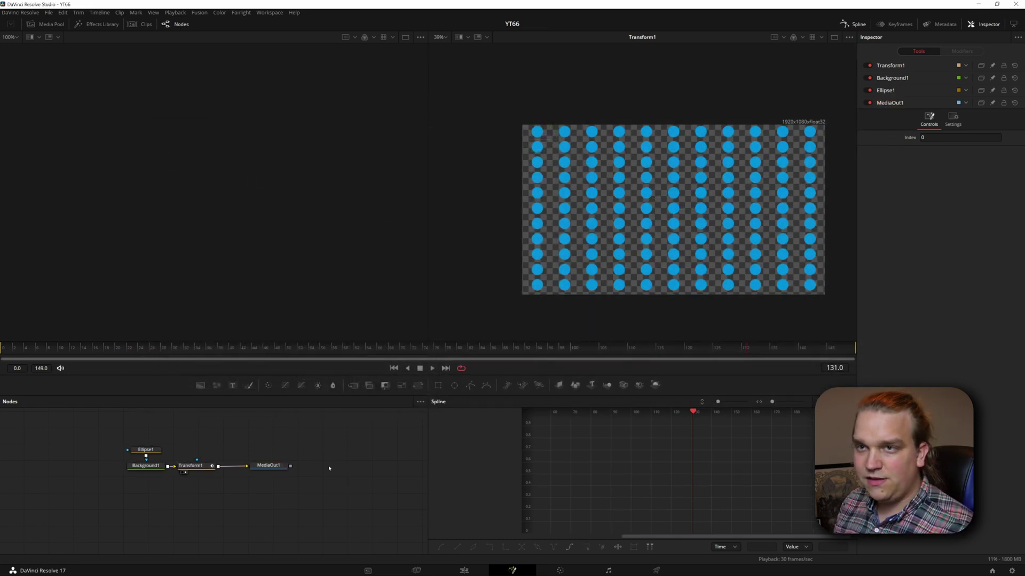
left_click(94, 24)
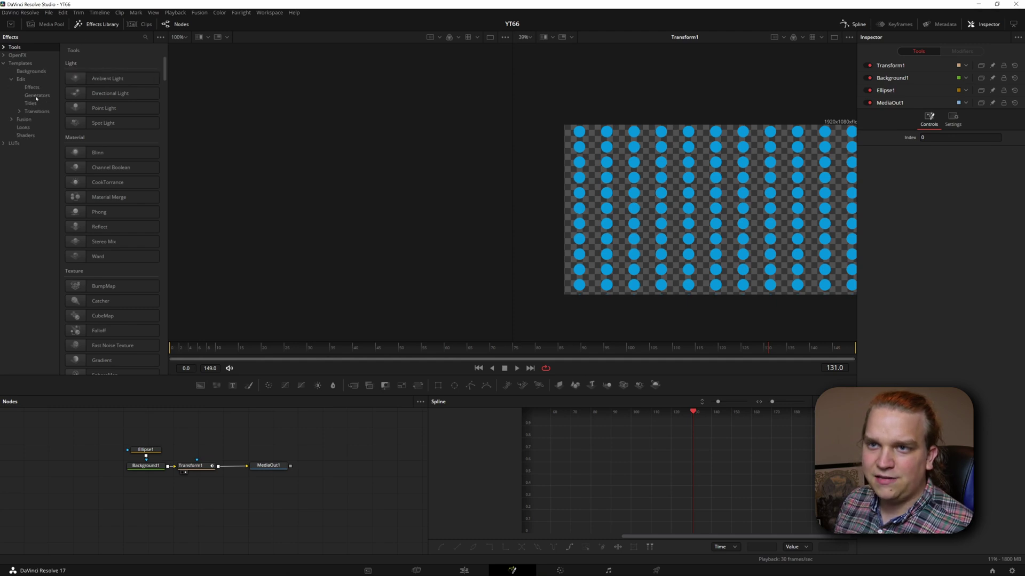
left_click(36, 96)
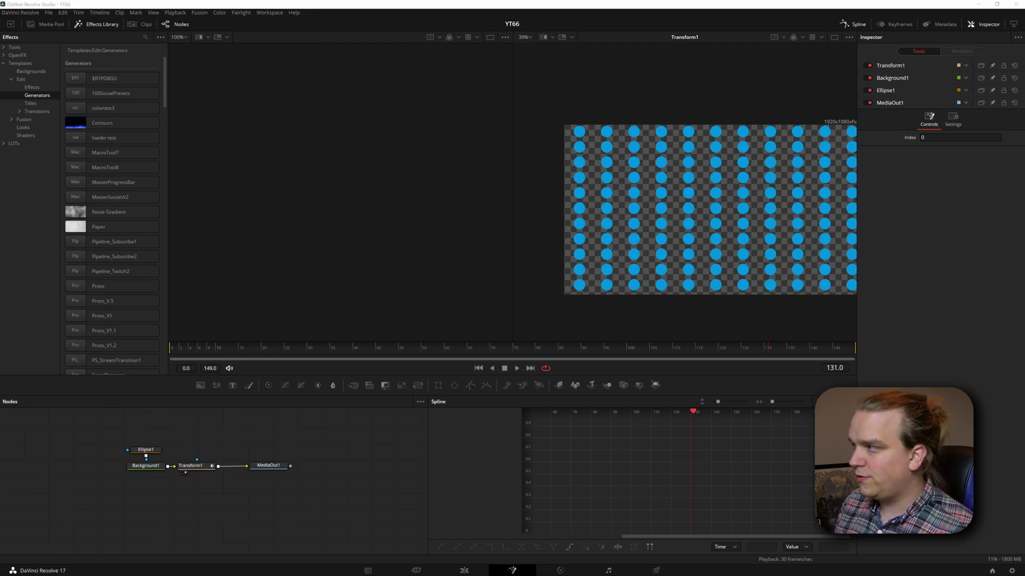
mouse_move(249, 78)
left_mouse_down()
mouse_move(186, 79)
mouse_move(262, 79)
left_mouse_up()
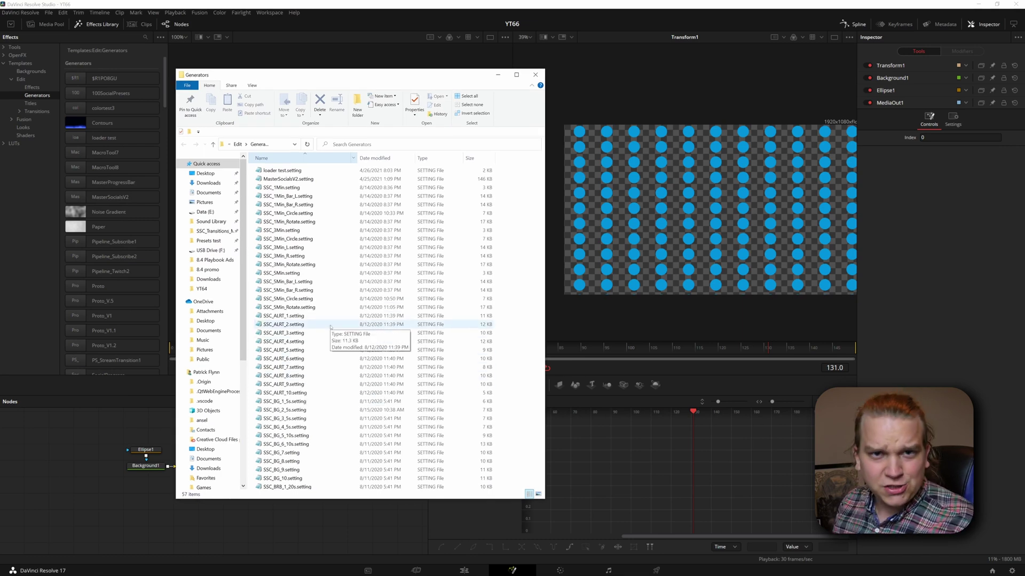
Move ETERNAL FIELD.setting from the demo folder into Generators and close both Explorer windows
key("alt+Tab")
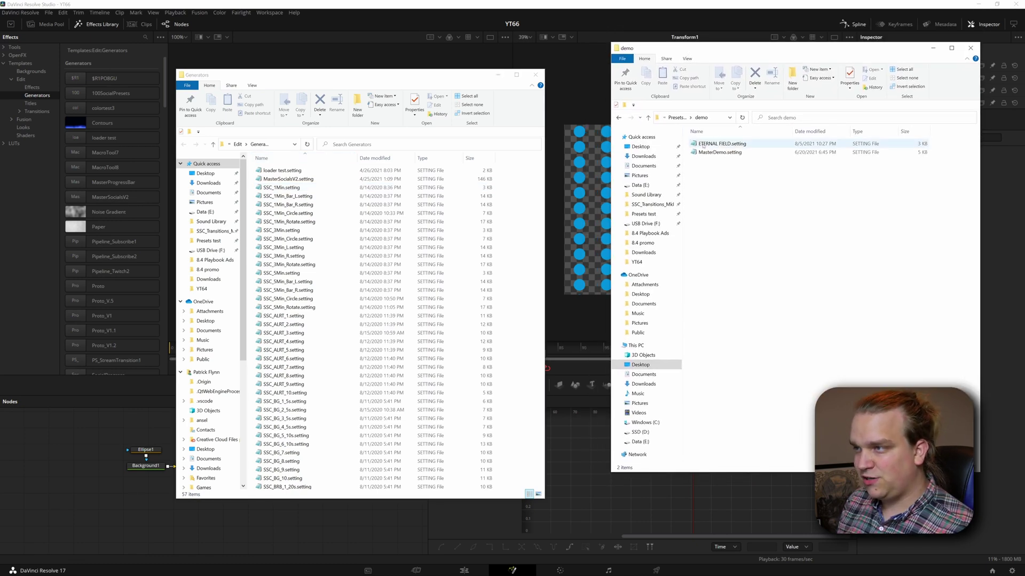
left_click_drag(703, 144, 277, 283)
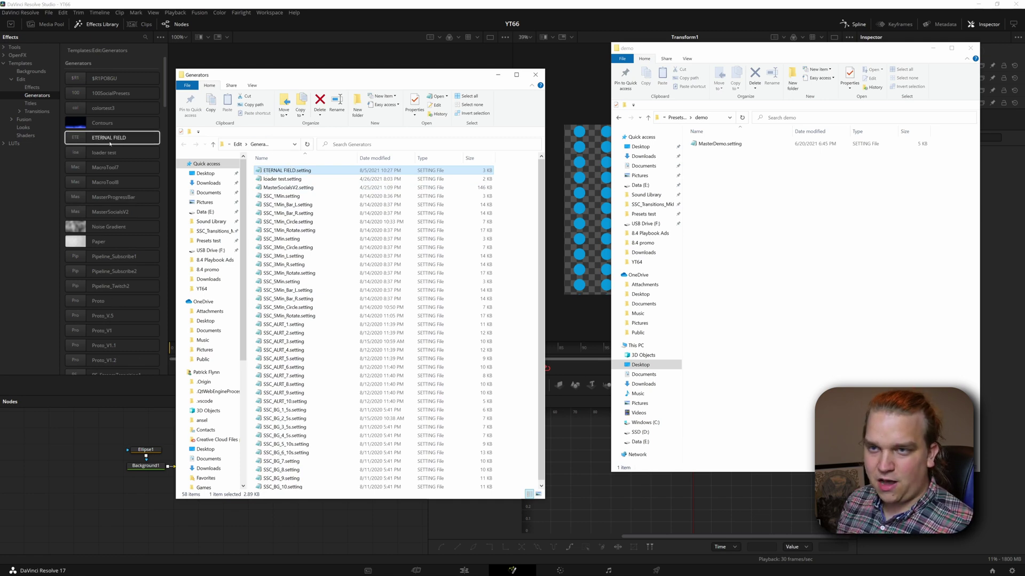
left_click(47, 174)
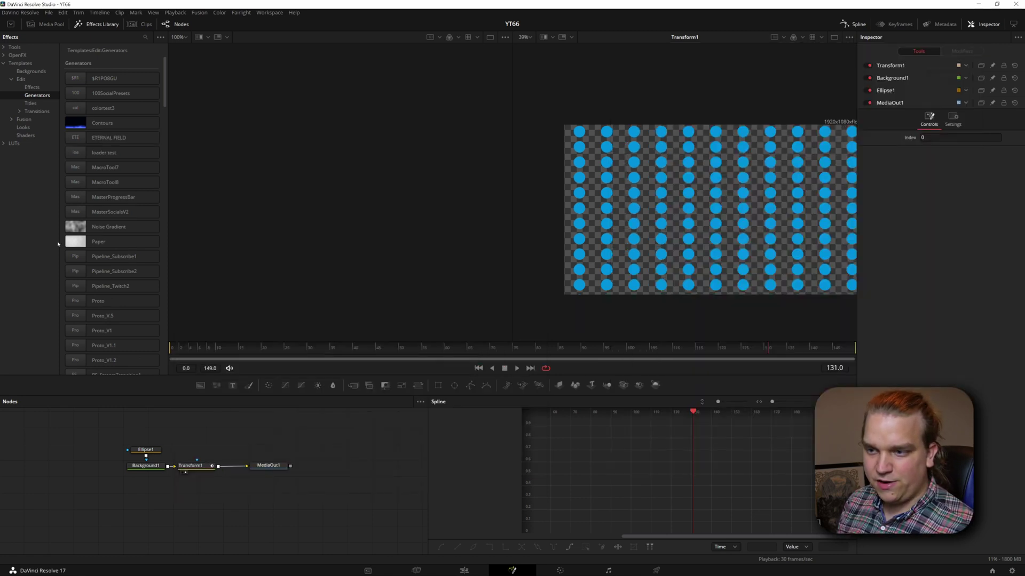
On the Edit page, drag the ETERNAL FIELD generator onto V1 right after the Fusion Composition clip
left_click(463, 571)
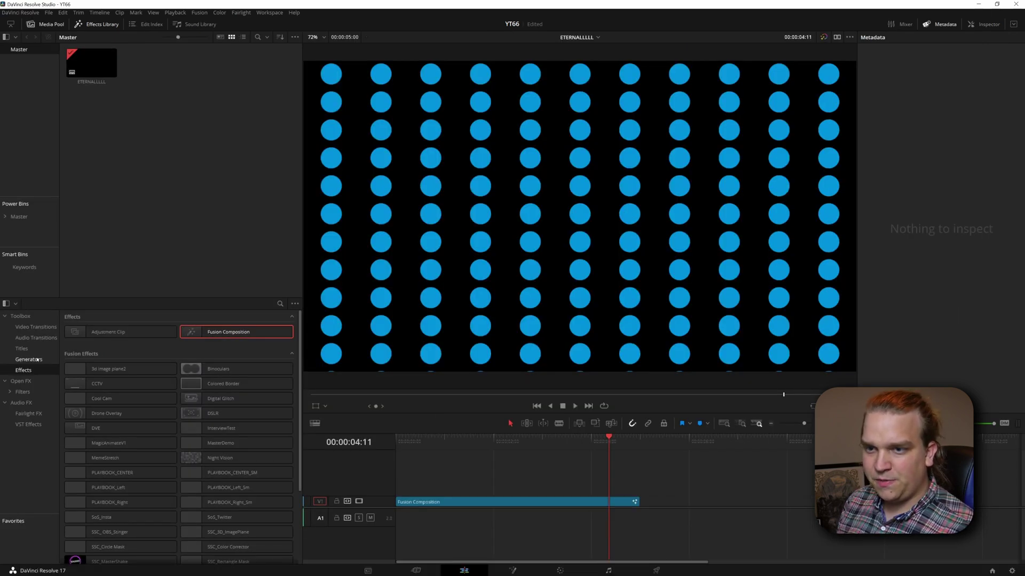
left_click(35, 361)
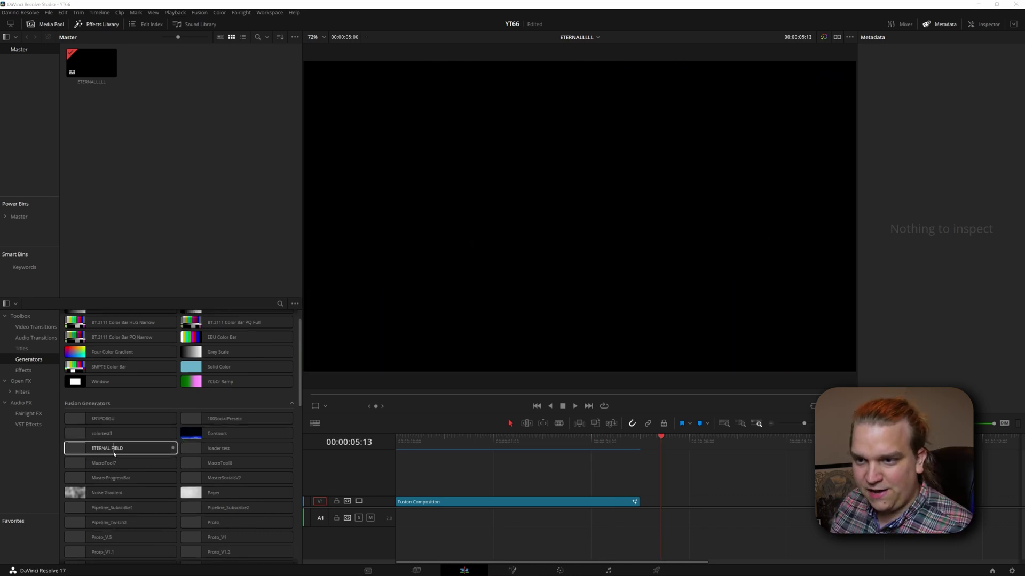
mouse_move(114, 453)
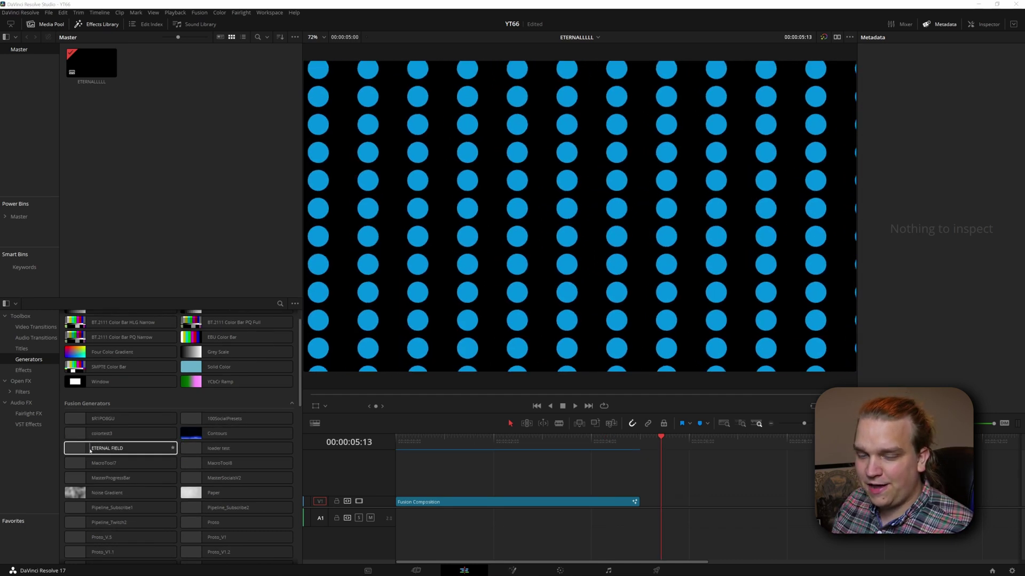
left_click_drag(90, 451, 665, 513)
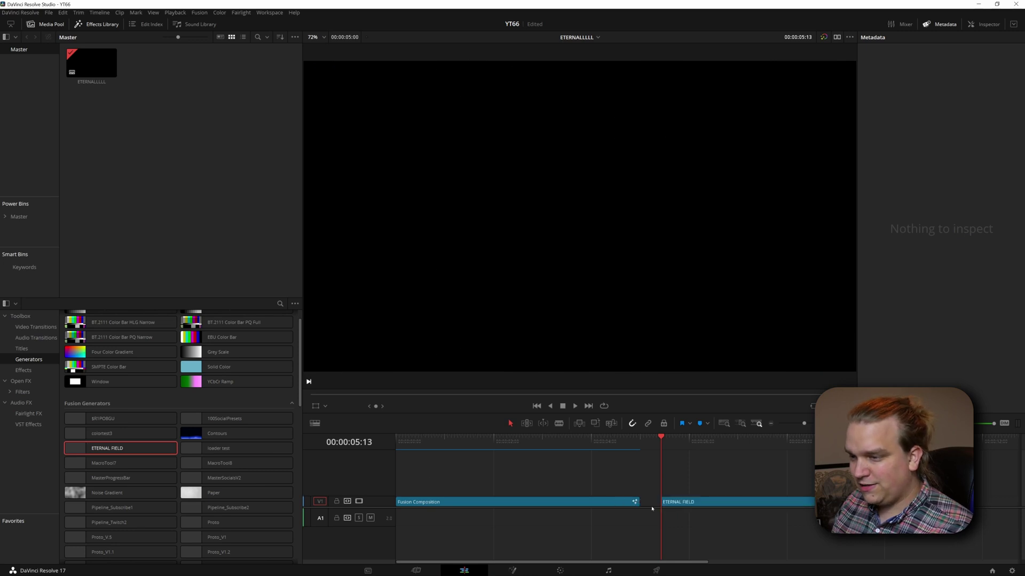
Scrub the timeline to check the drifting dot motion, then drag ETERNAL FIELD's end edge far right
left_click(450, 472)
left_click_drag(449, 442, 561, 444)
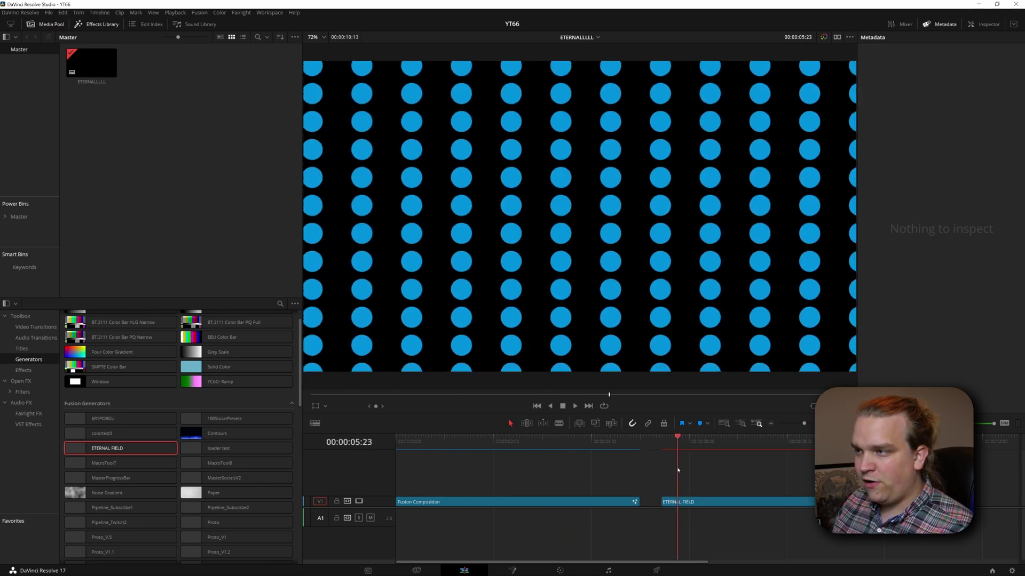
left_click_drag(716, 474, 726, 514)
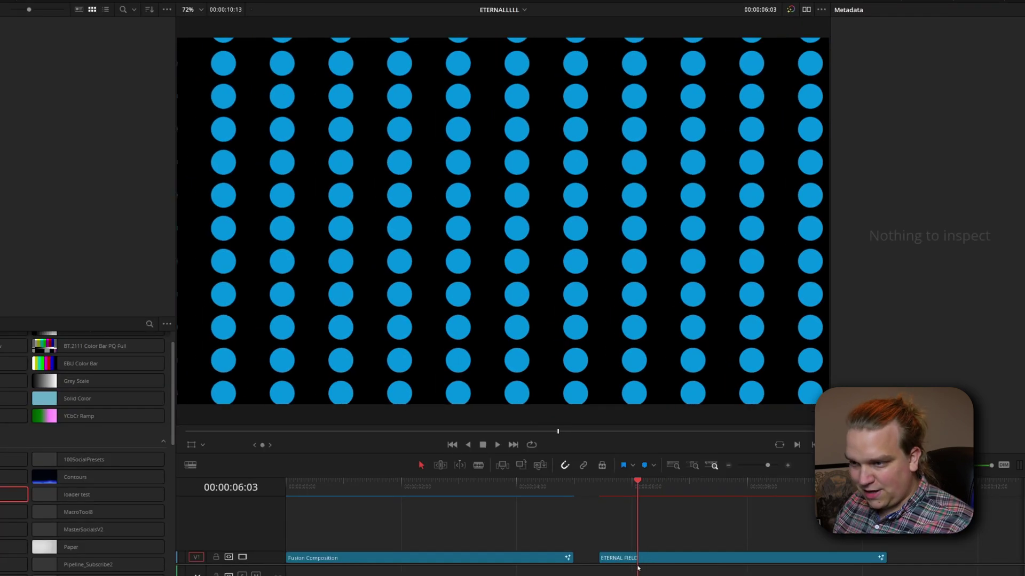
left_click_drag(676, 573, 886, 572)
scroll(715, 548, "down", 4)
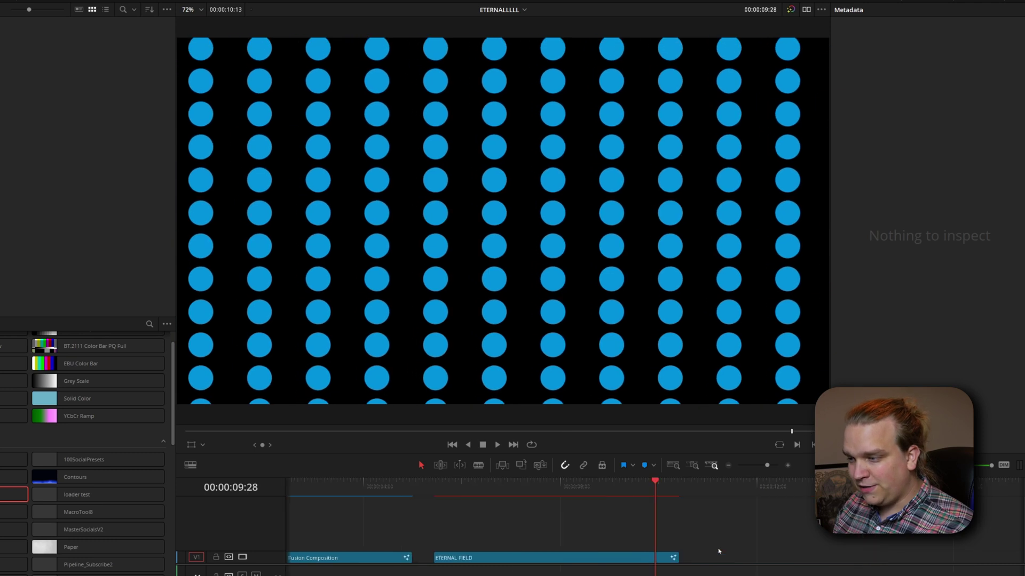
left_click_drag(527, 558, 931, 558)
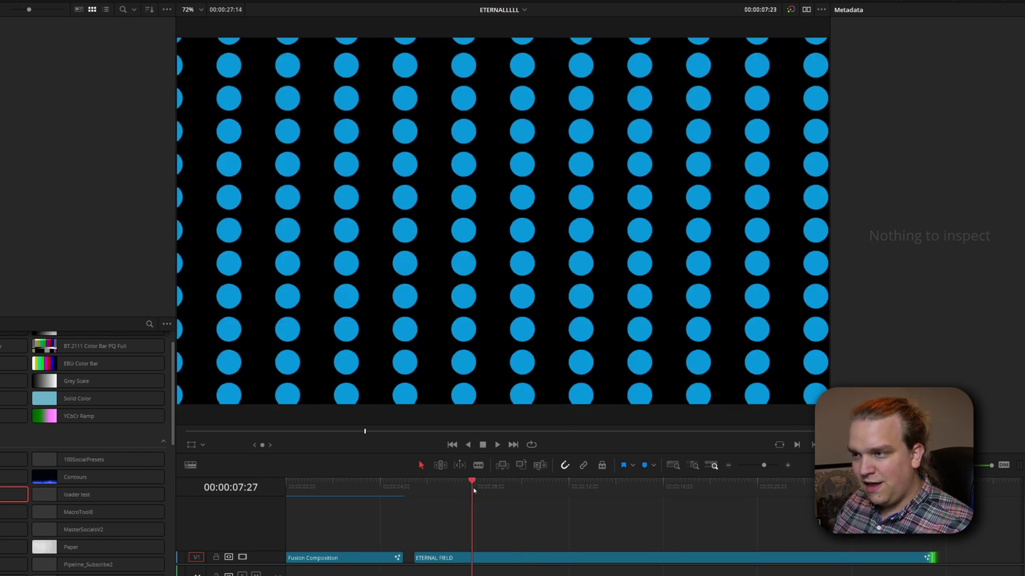